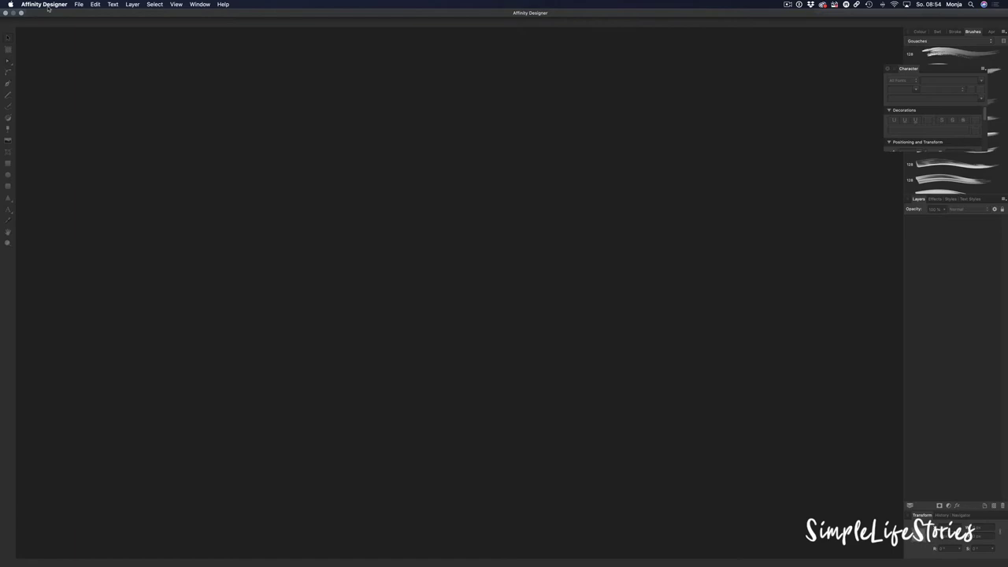
Step: Review the General preferences, keeping English as the interface language
click(48, 8)
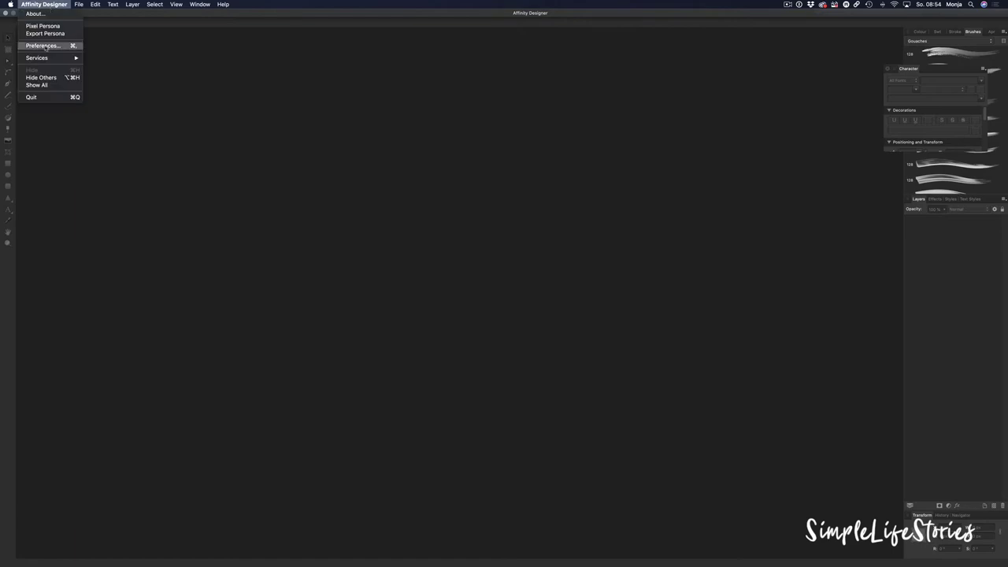
click(43, 46)
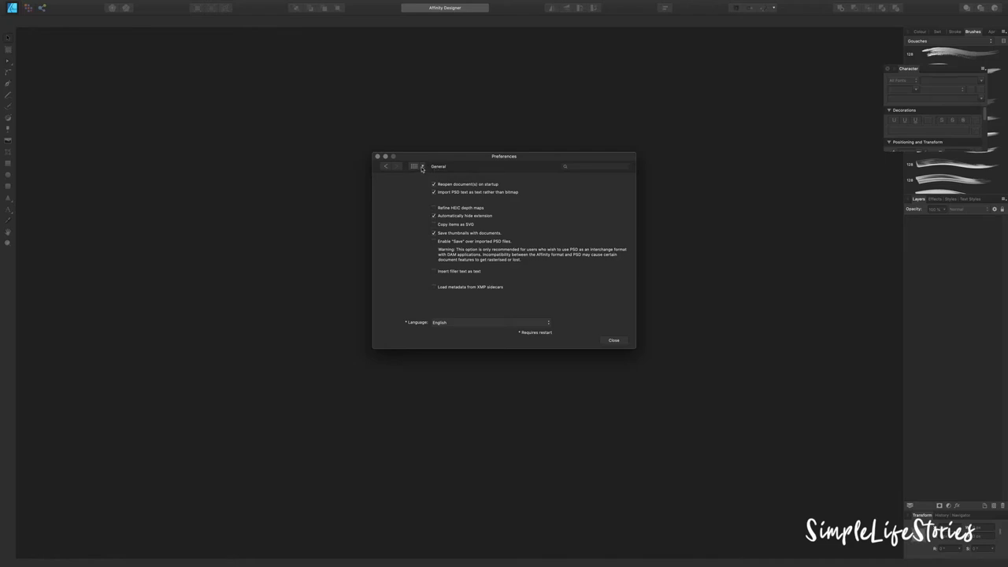
click(423, 168)
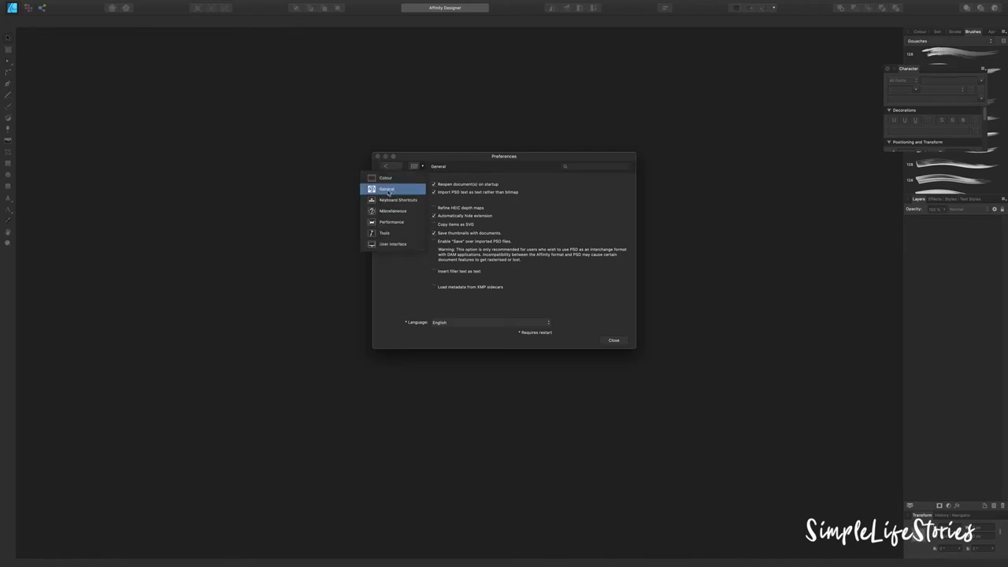
click(396, 191)
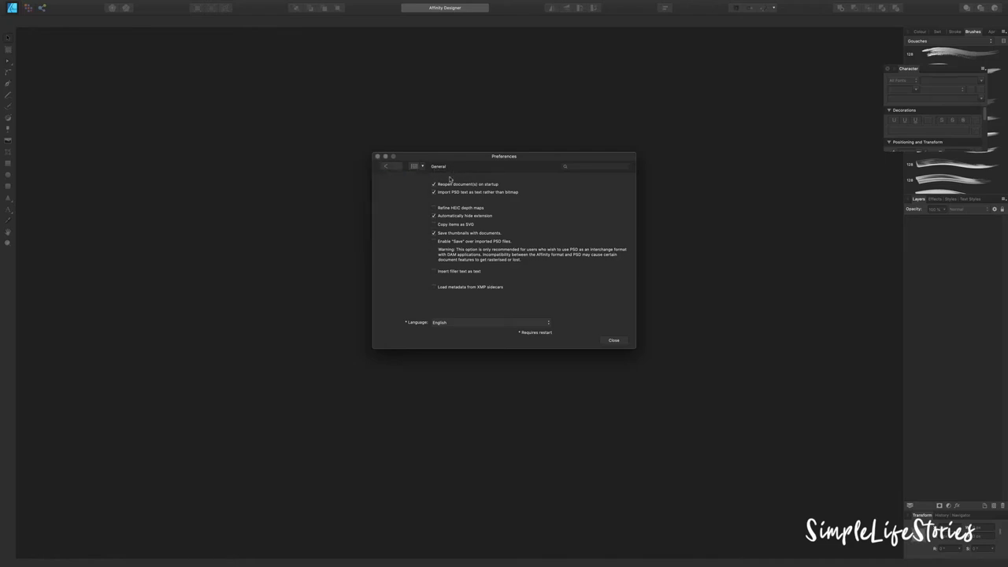
click(442, 324)
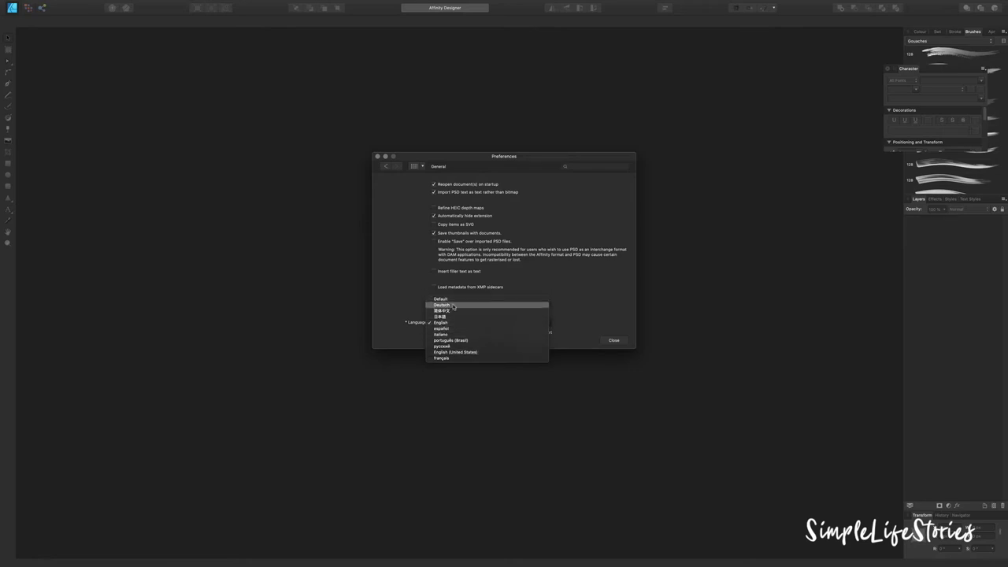
click(502, 289)
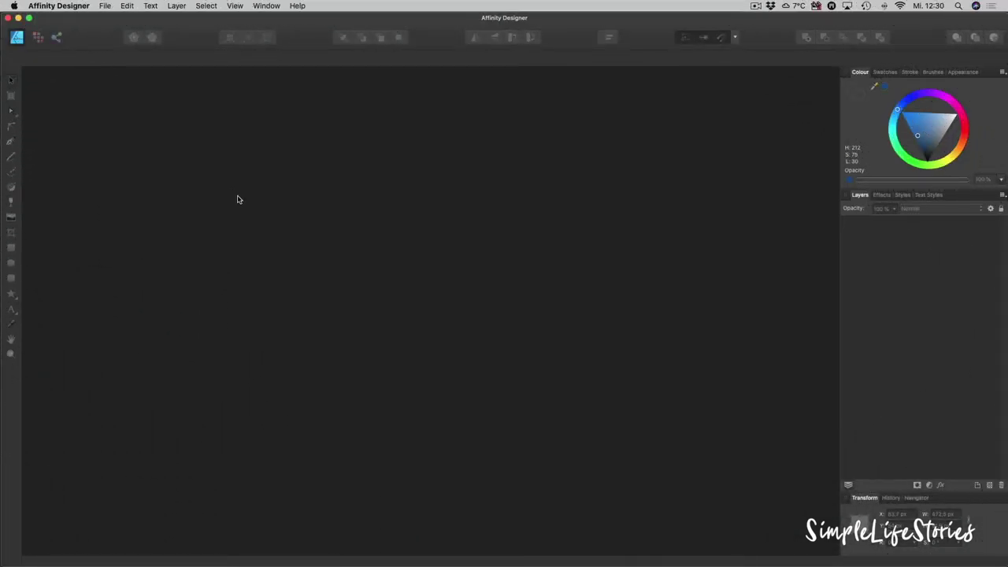
click(238, 199)
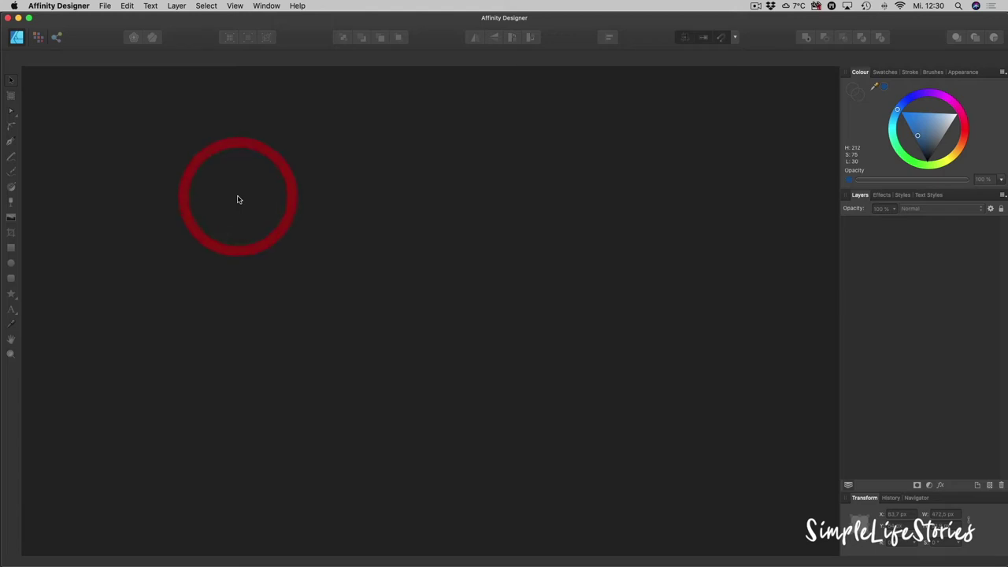
Step: Create a 640 × 200 px Print document in pixels with CMYK/8 colour
click(106, 7)
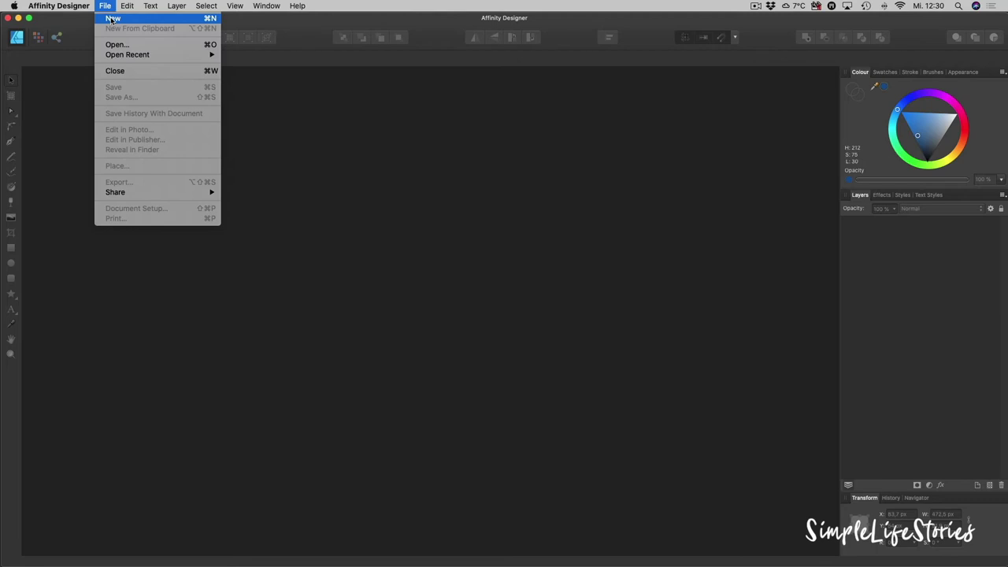
click(112, 17)
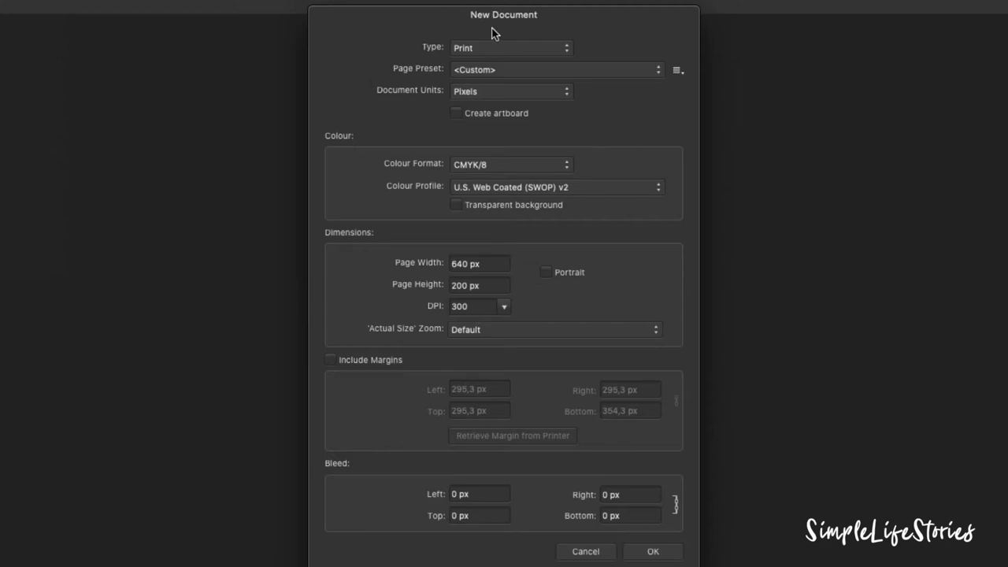
click(504, 49)
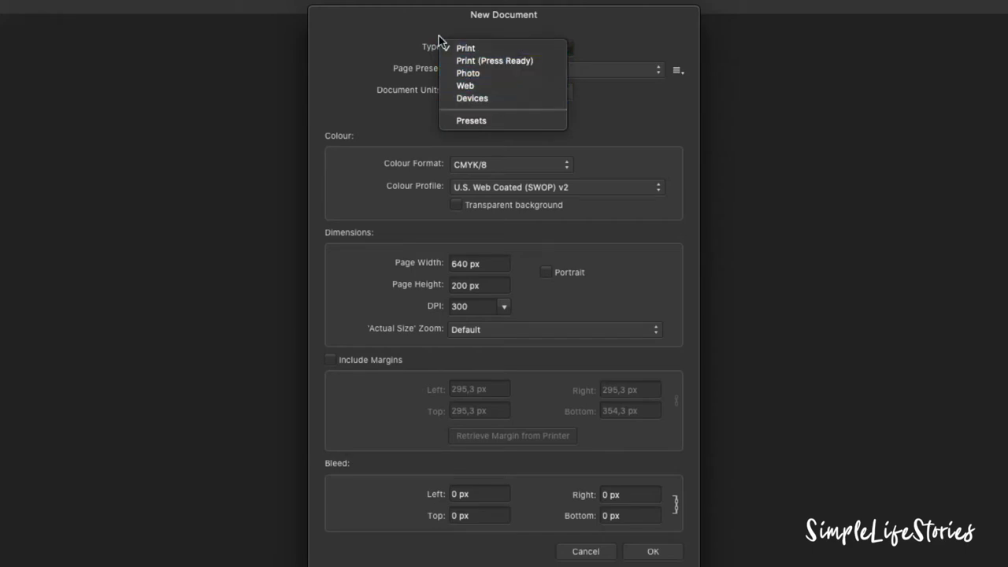
click(385, 41)
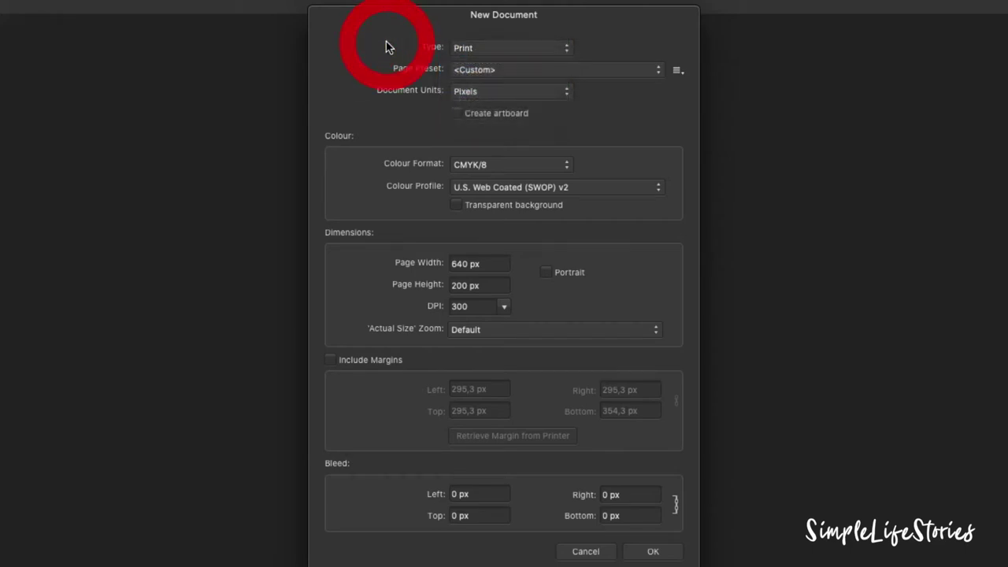
click(520, 171)
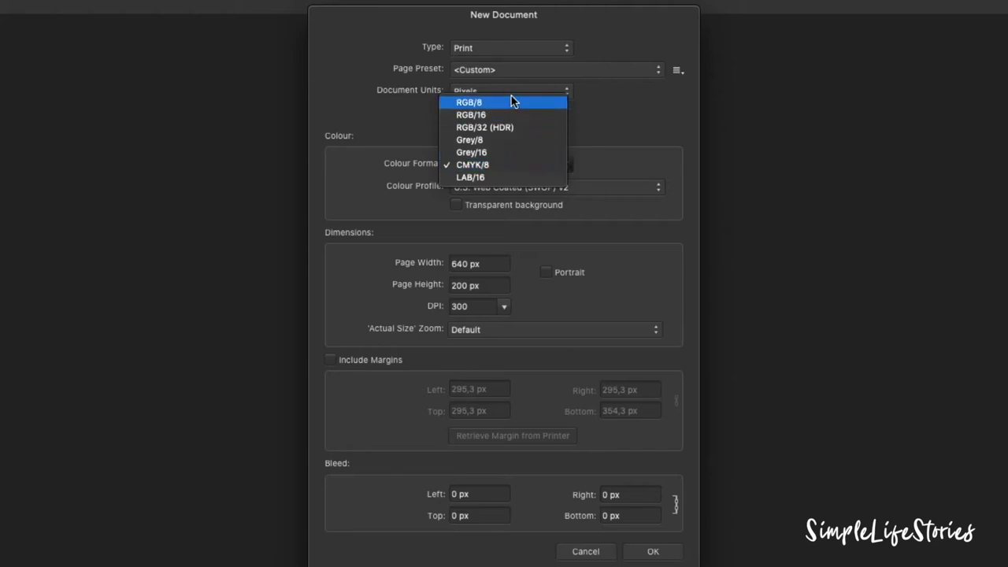
click(396, 116)
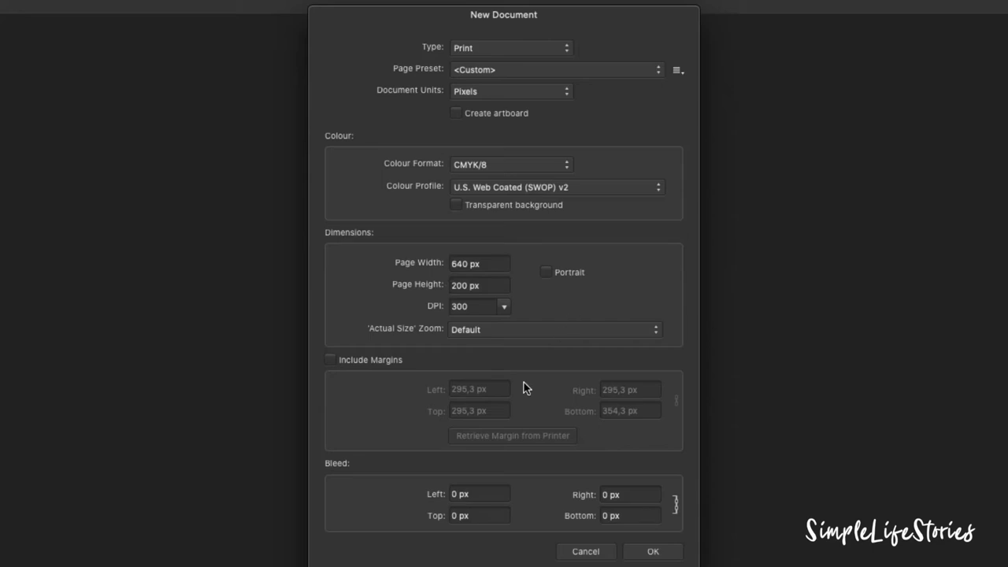
click(653, 551)
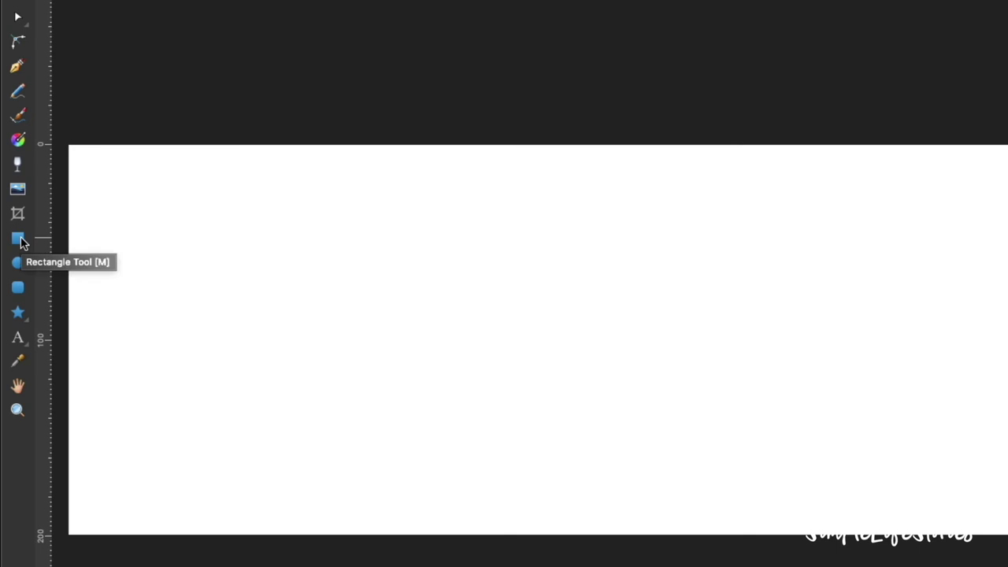
click(20, 240)
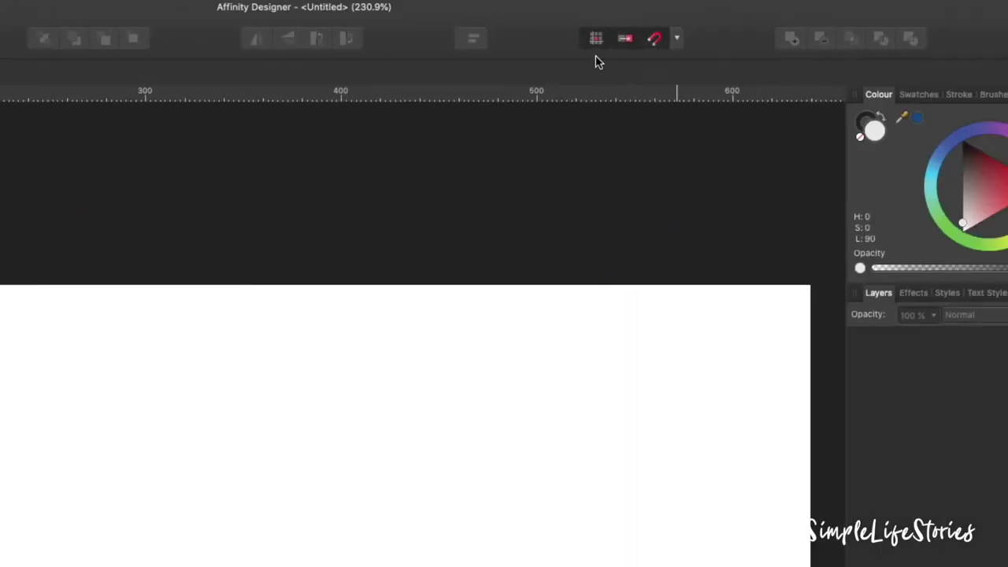
Step: Turn on snapping and Move By Whole Pixels, with forced pixel alignment off
click(655, 40)
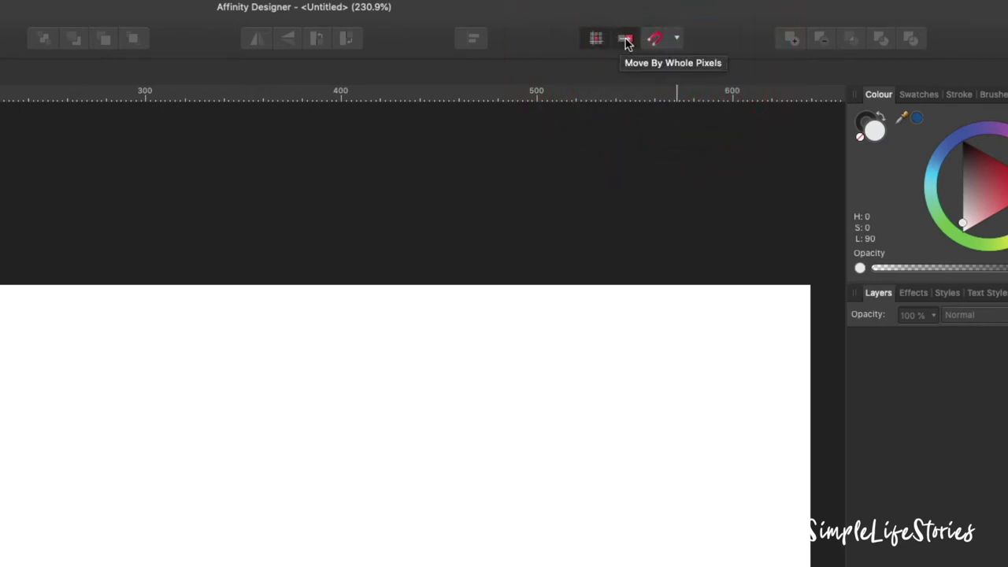
click(626, 41)
click(596, 38)
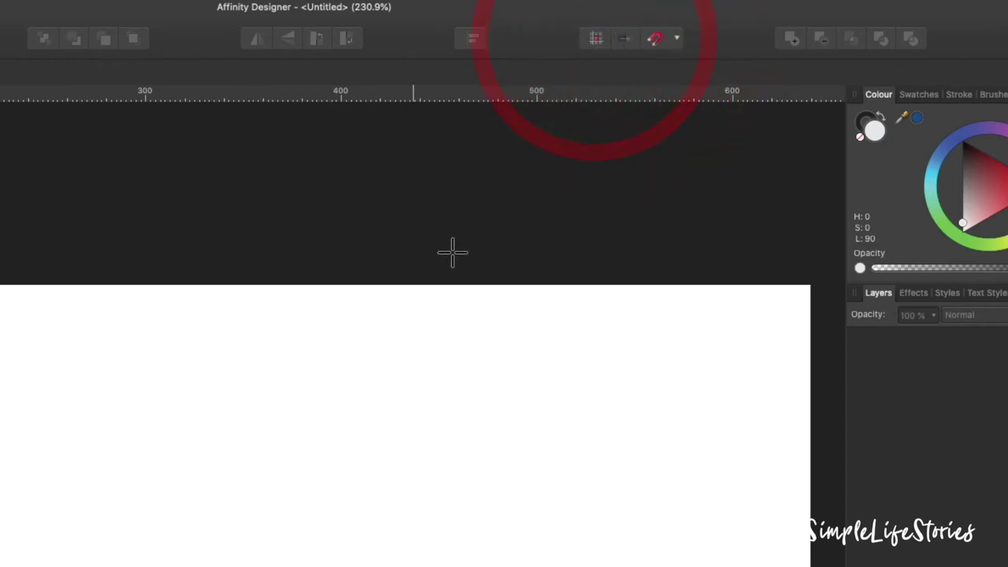
click(595, 39)
click(654, 39)
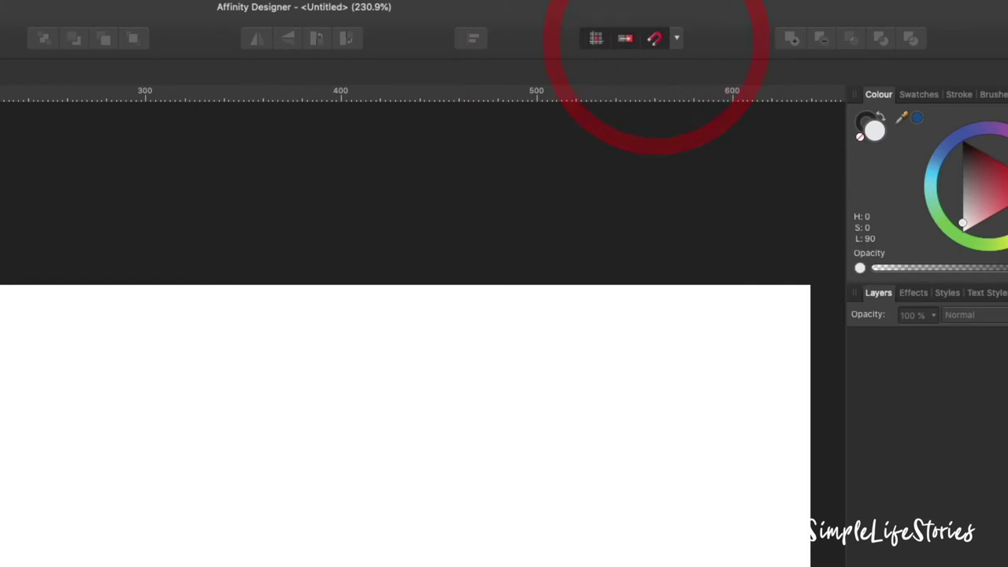
click(678, 40)
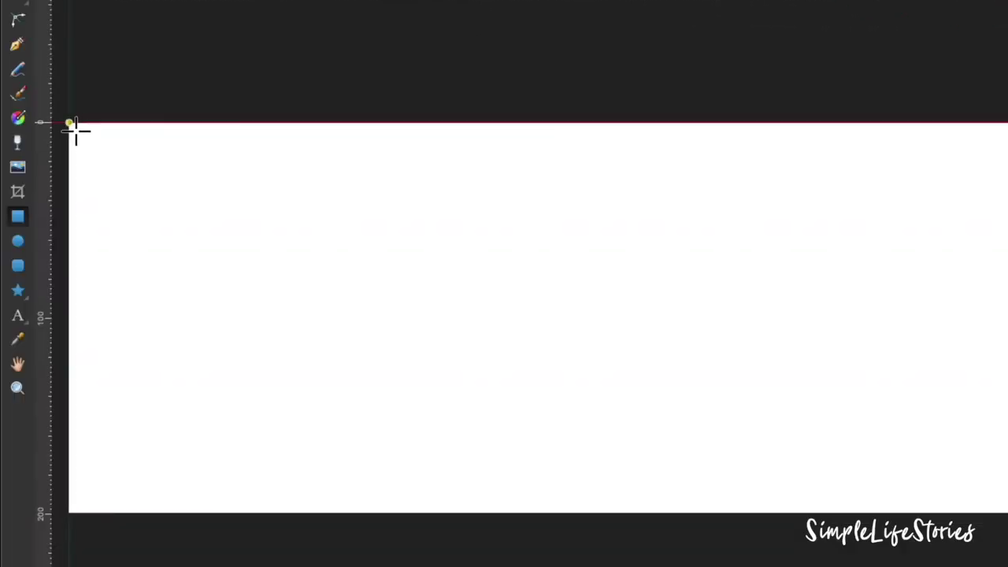
Step: Draw a light grey rectangle covering the full 640 × 200 page
drag(76, 131, 815, 436)
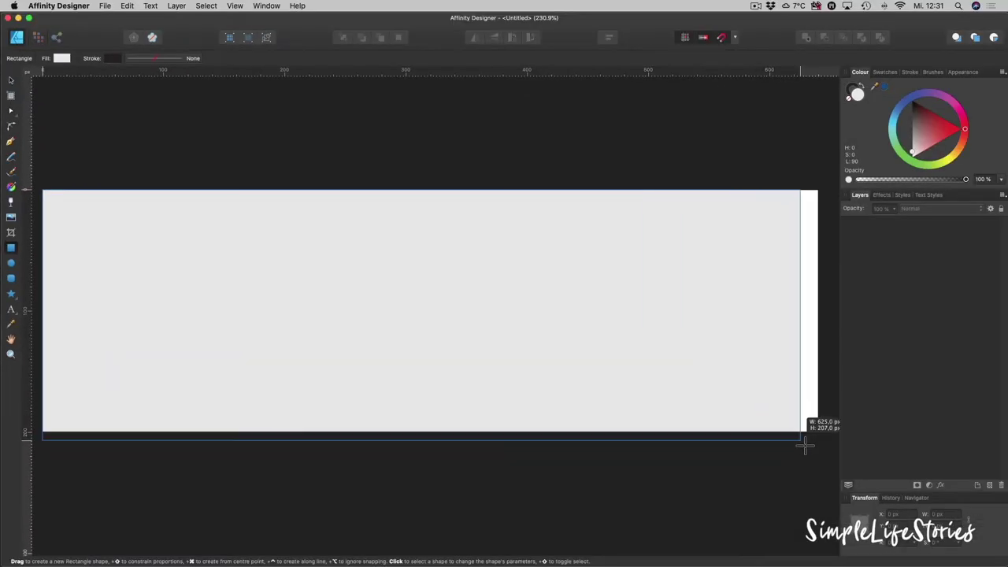
drag(815, 433, 818, 431)
click(654, 311)
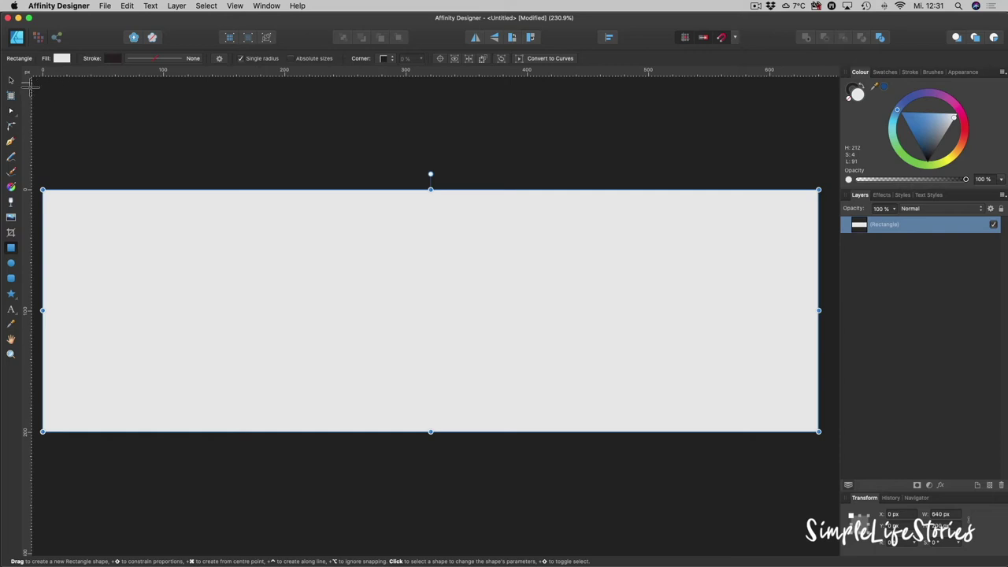
click(11, 79)
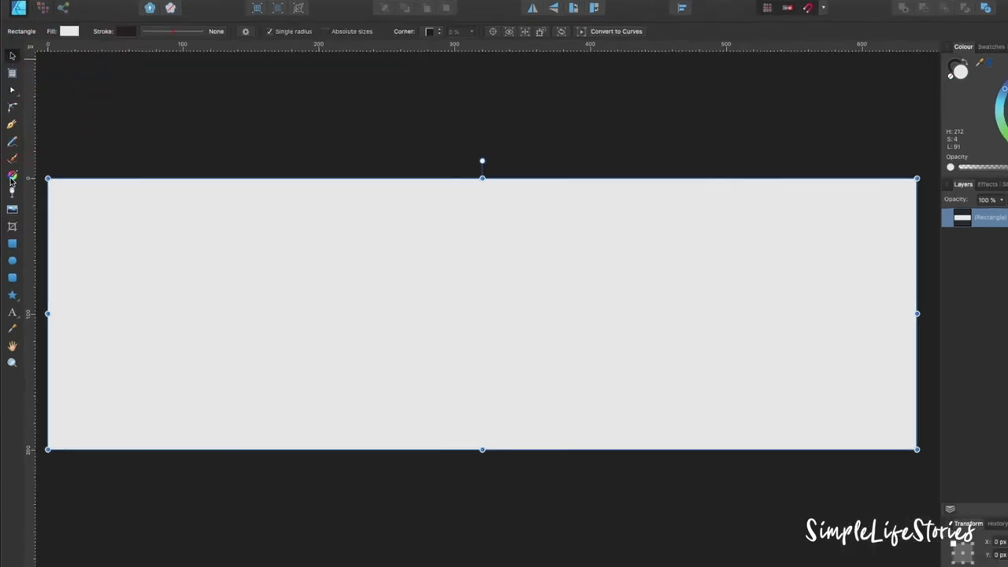
click(12, 176)
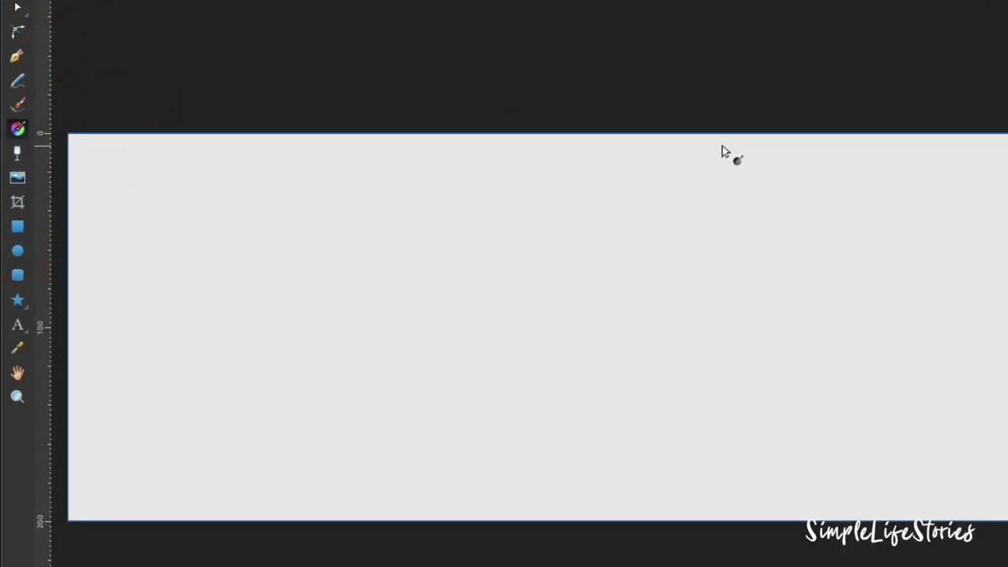
Step: Add a top-to-bottom gradient to the rectangle and make its top stop blue-grey
drag(760, 134, 754, 521)
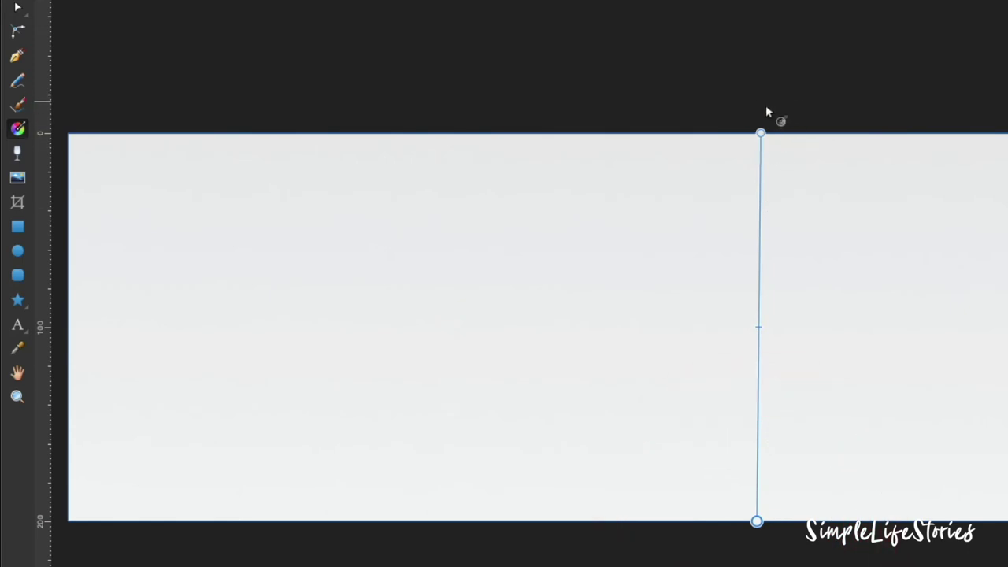
click(760, 132)
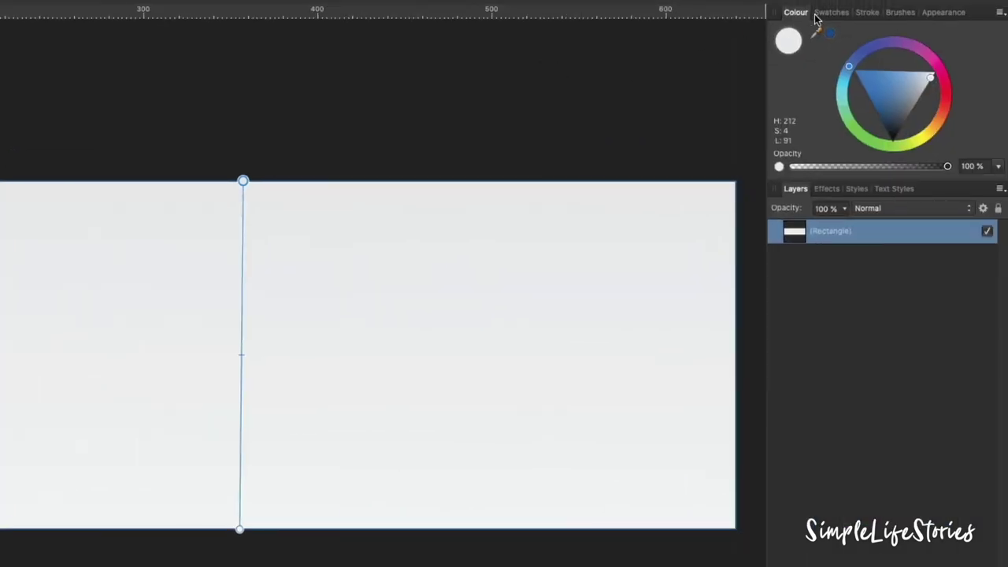
mouse_move(888, 75)
mouse_down()
mouse_move(882, 112)
mouse_move(915, 94)
mouse_up()
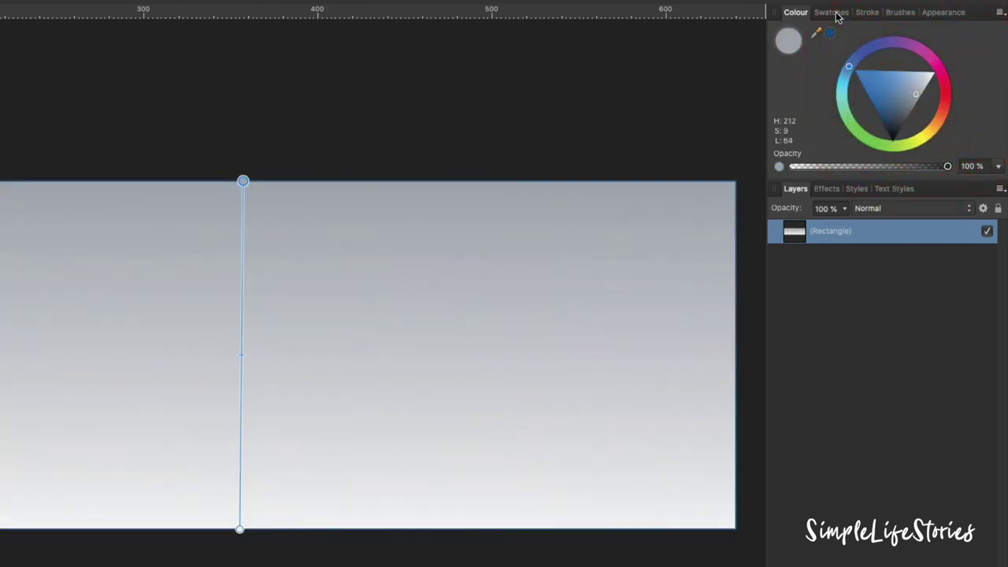
Step: Colour the gradient's top stop high color and bottom stop low Color from My Color
click(836, 14)
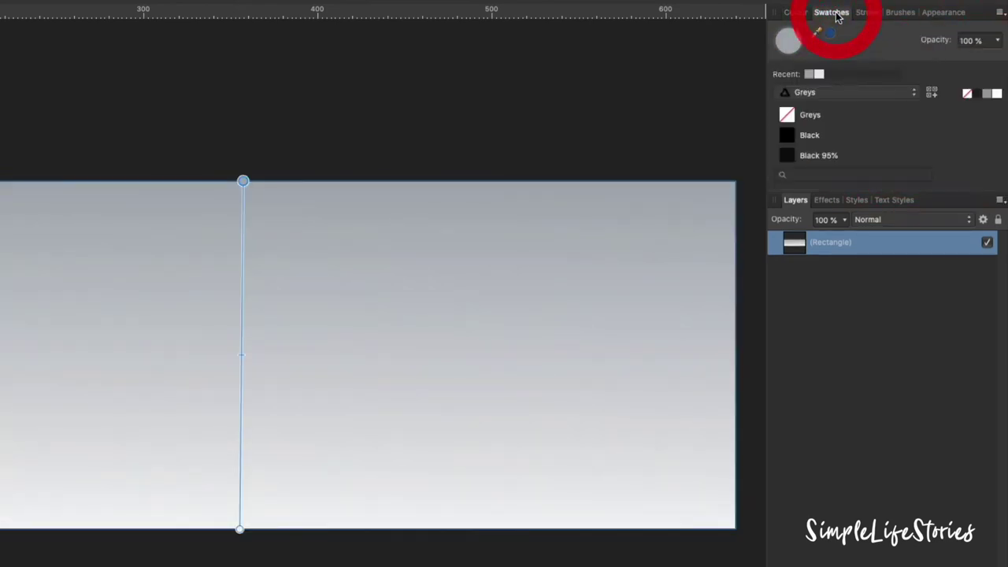
click(850, 94)
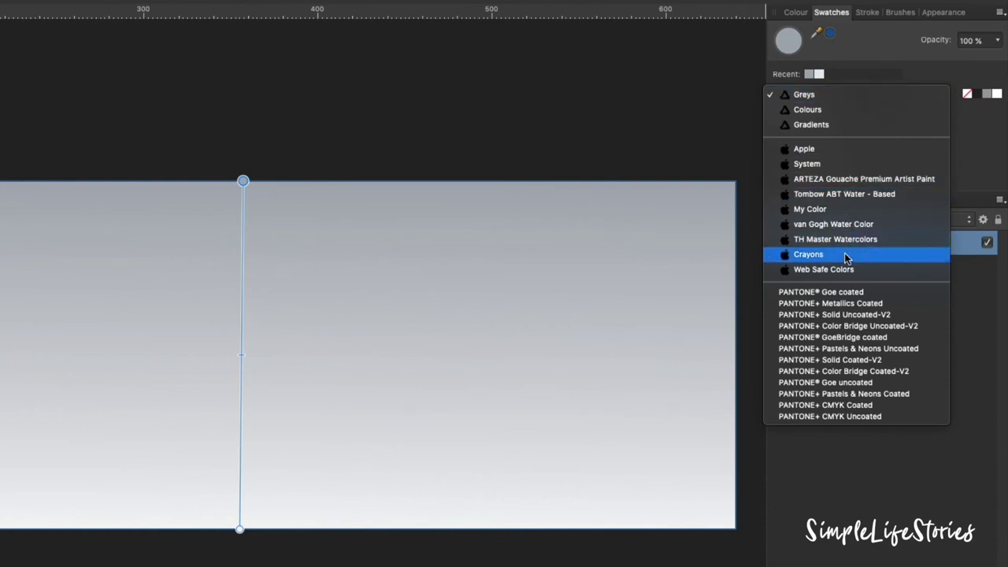
click(855, 209)
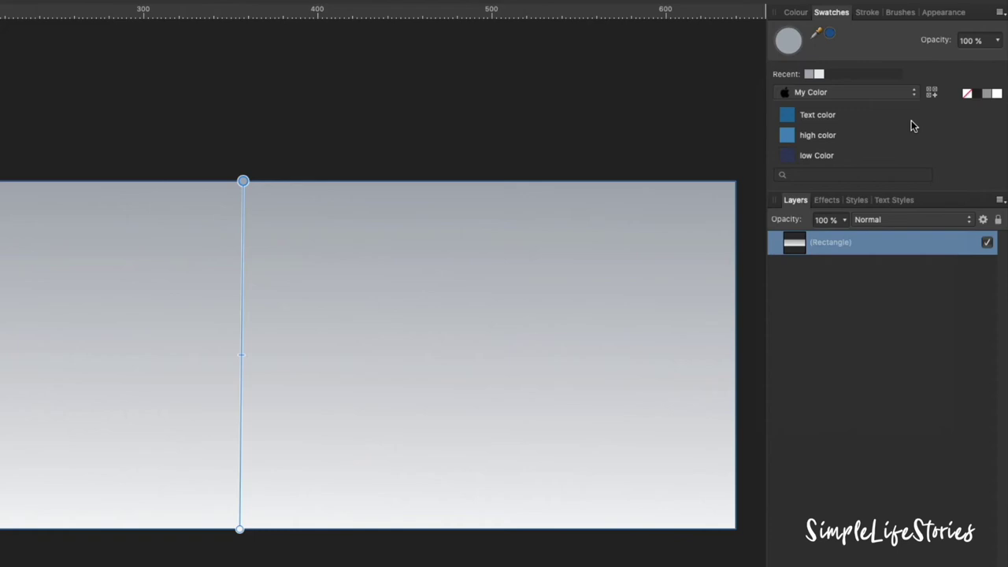
click(786, 137)
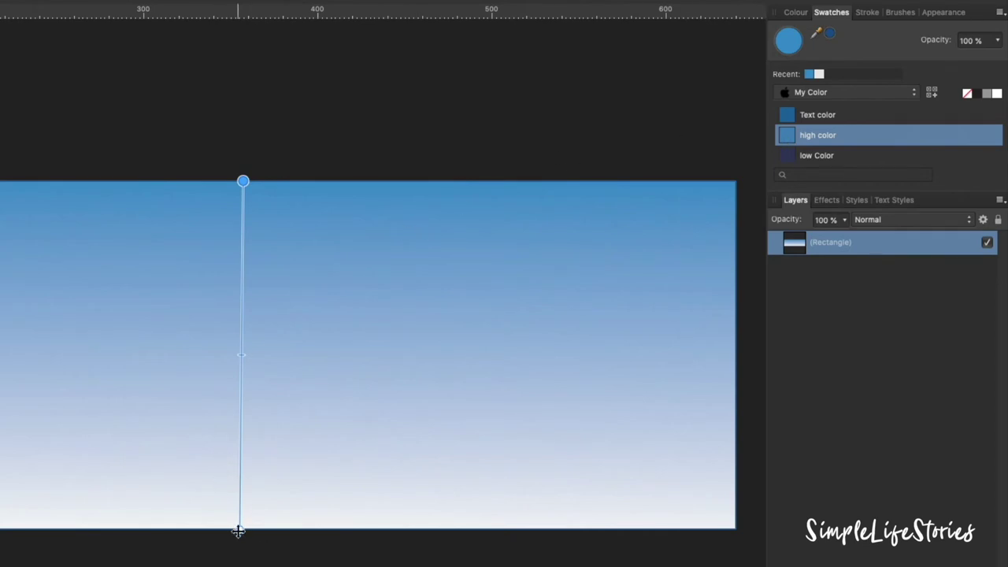
click(239, 530)
click(788, 158)
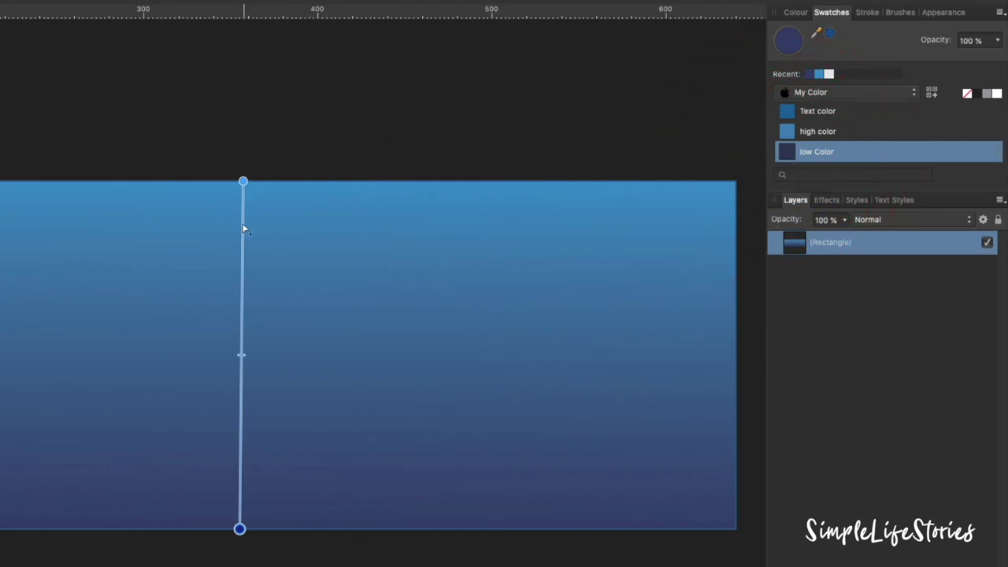
Step: Adjust the gradient midpoint and end handles to span the banner top to bottom
mouse_move(241, 354)
mouse_down()
mouse_move(270, 292)
mouse_move(242, 465)
mouse_move(282, 272)
mouse_move(265, 373)
mouse_move(270, 353)
mouse_up()
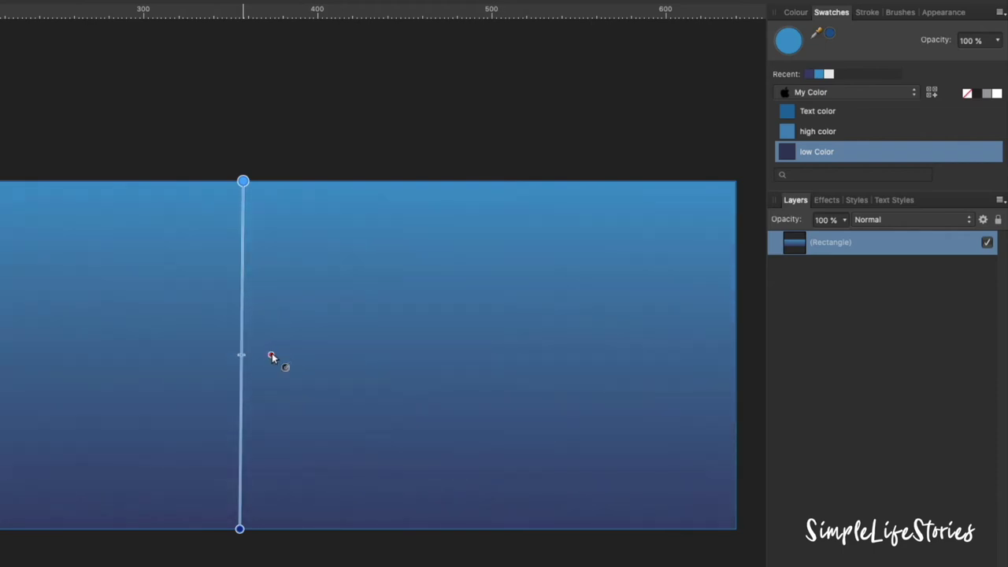
mouse_move(242, 182)
mouse_down()
mouse_move(226, 312)
mouse_move(254, 199)
mouse_move(236, 178)
mouse_move(426, 225)
mouse_move(166, 169)
mouse_move(236, 180)
mouse_up()
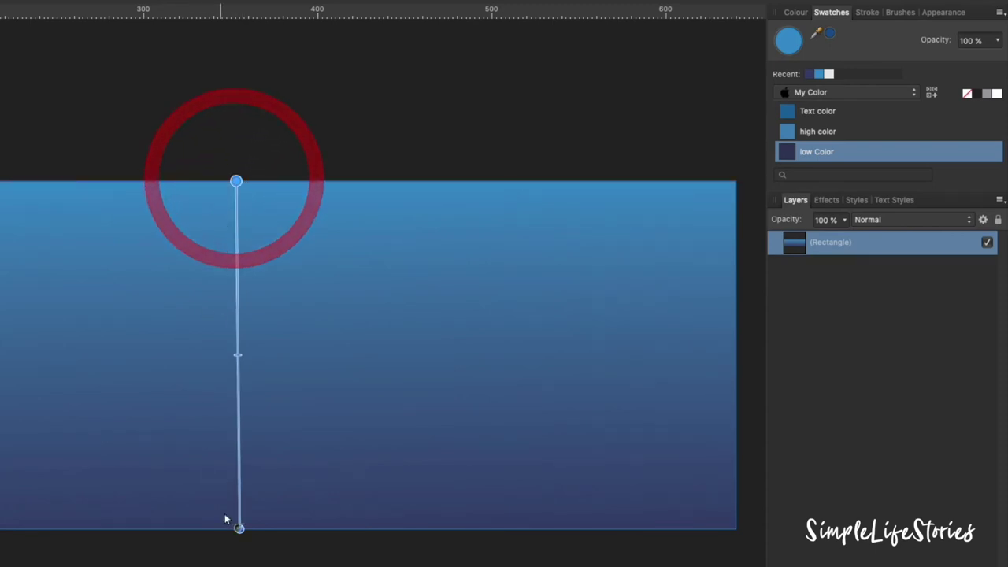
drag(233, 526, 233, 528)
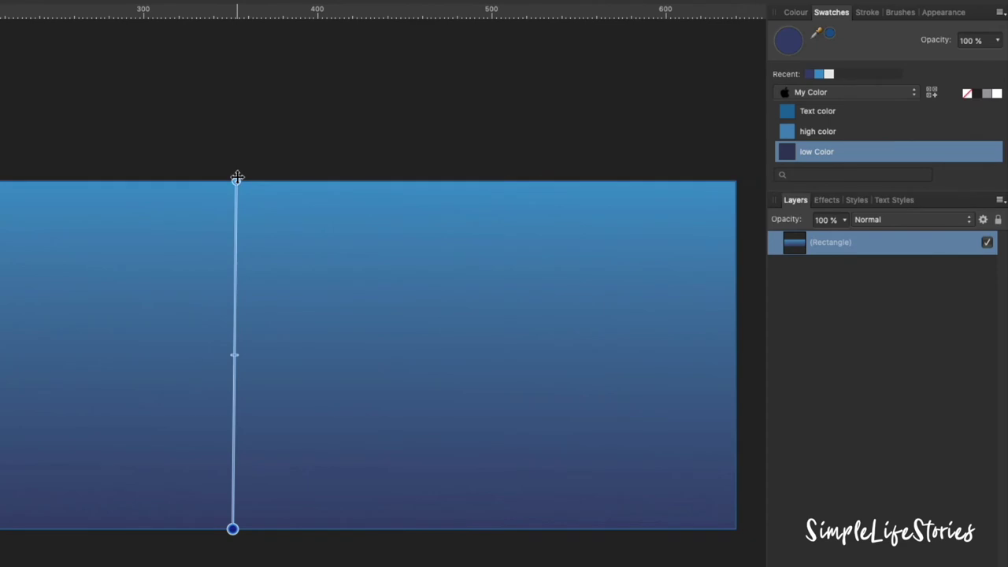
click(234, 177)
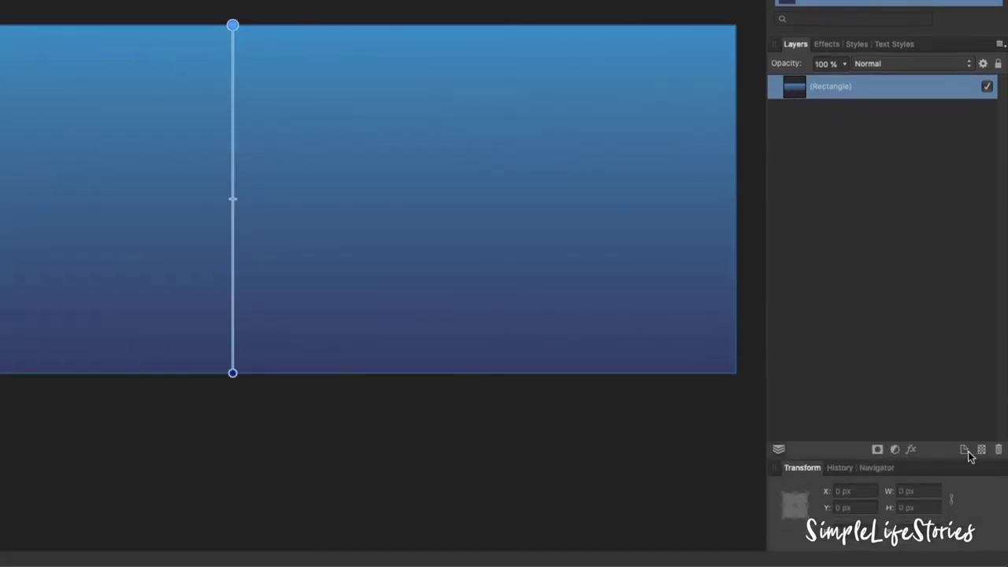
Step: Add a new layer and set the Artistic Text tool to Grand Hotel at 32 pt
click(965, 449)
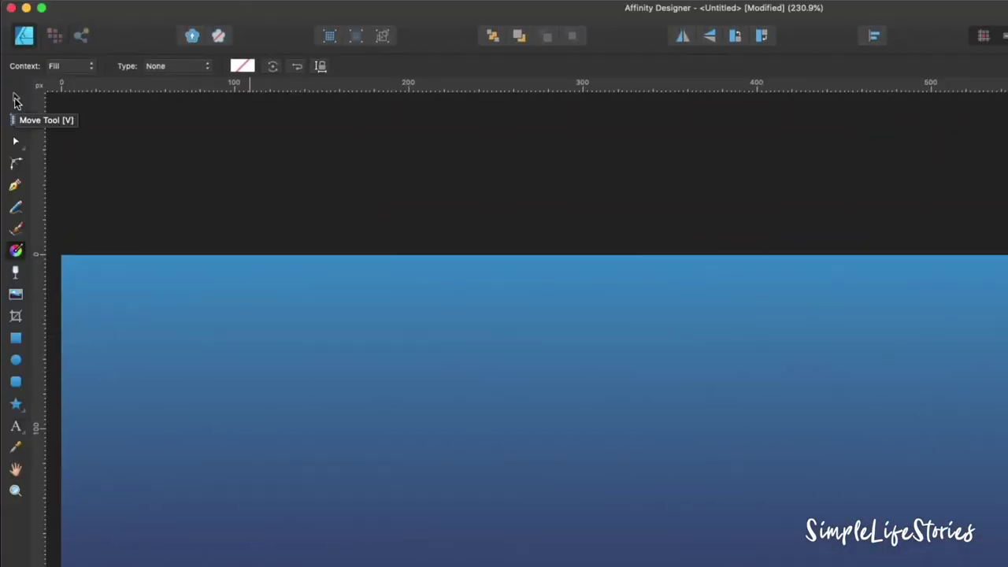
click(15, 99)
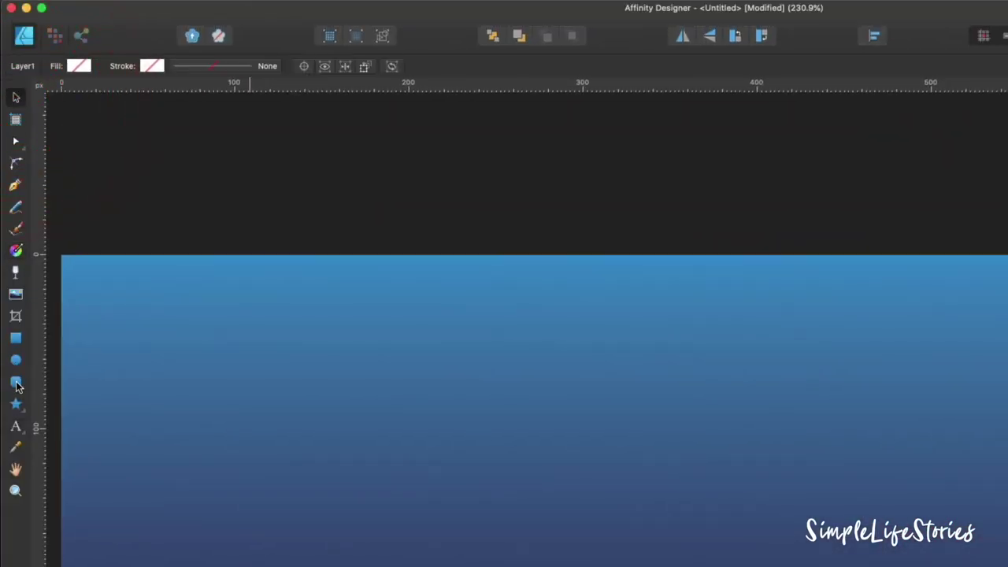
click(14, 428)
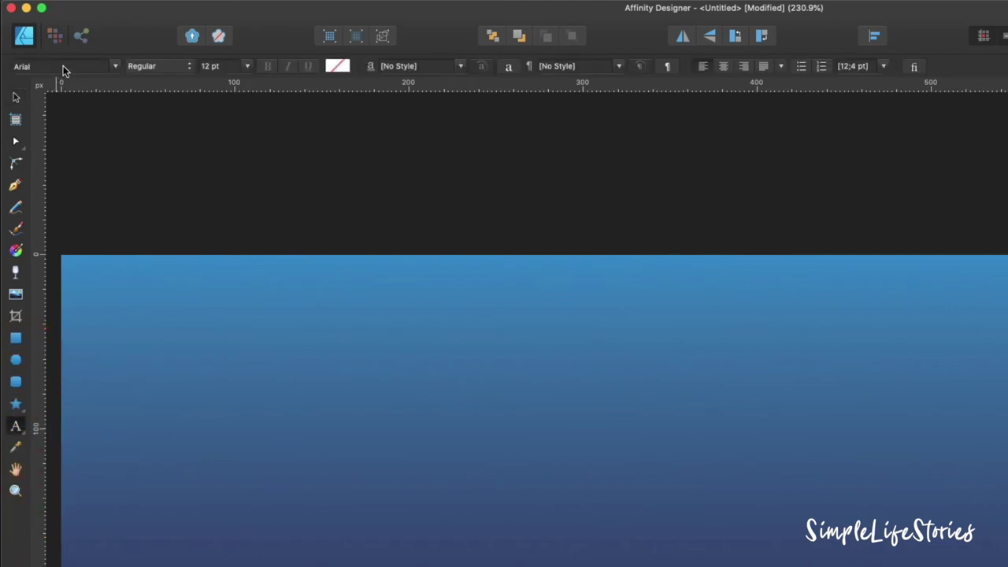
click(63, 66)
text(g)
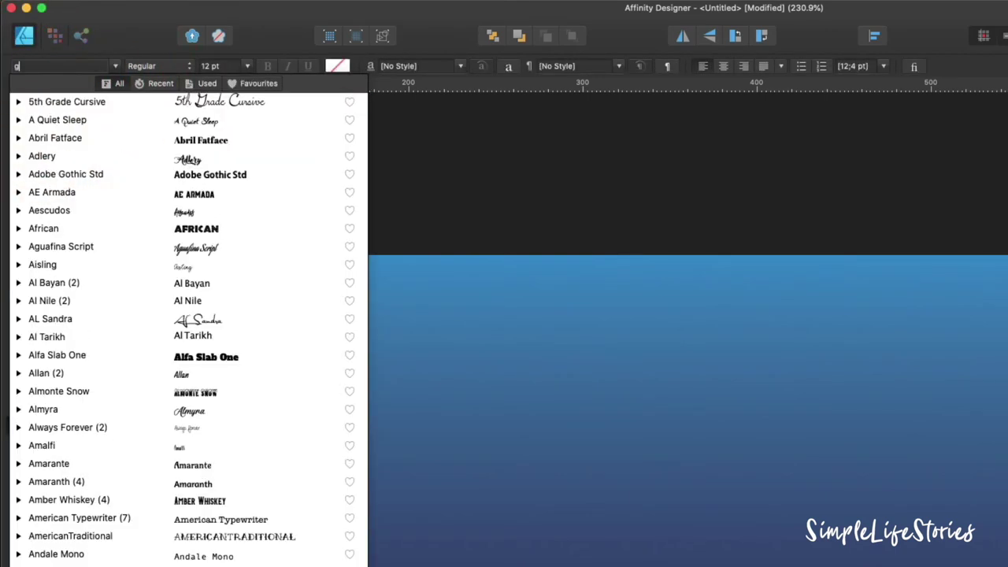
text(rand)
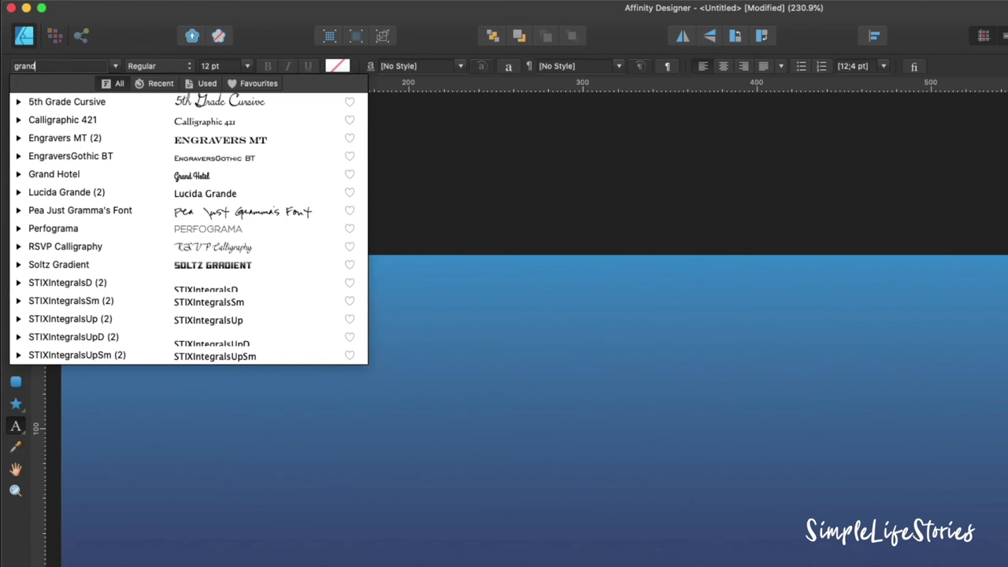
click(154, 101)
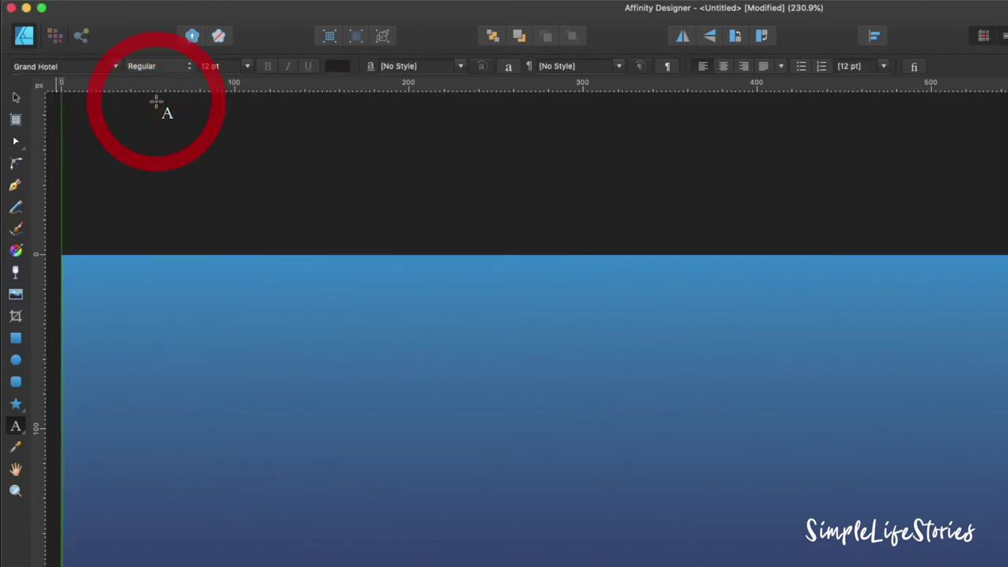
click(223, 66)
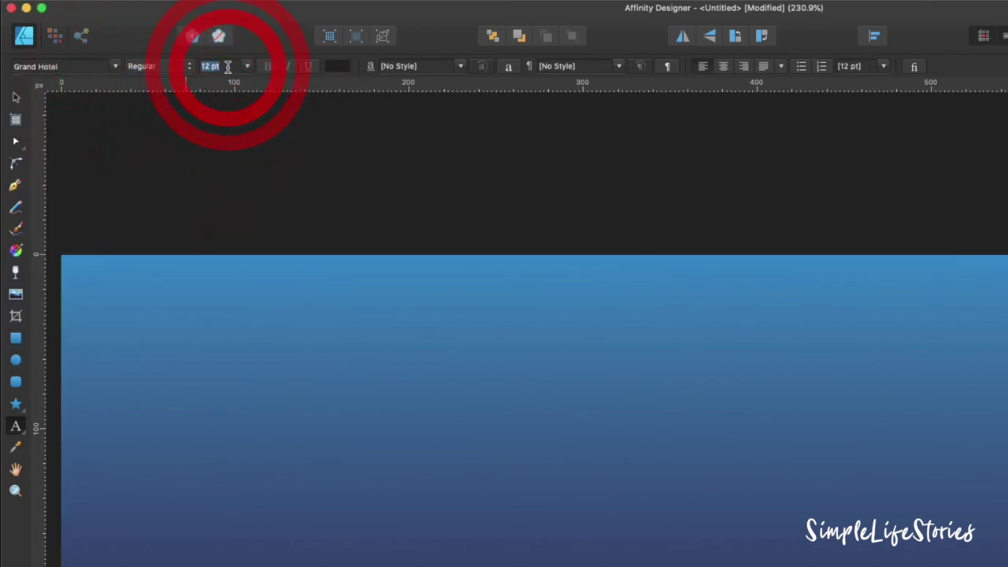
text(32)
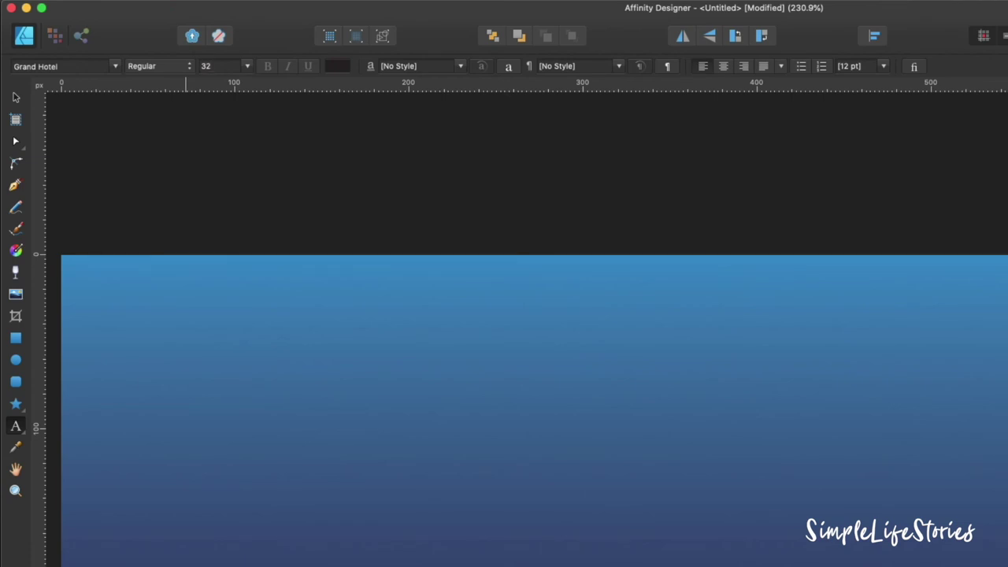
key(Return)
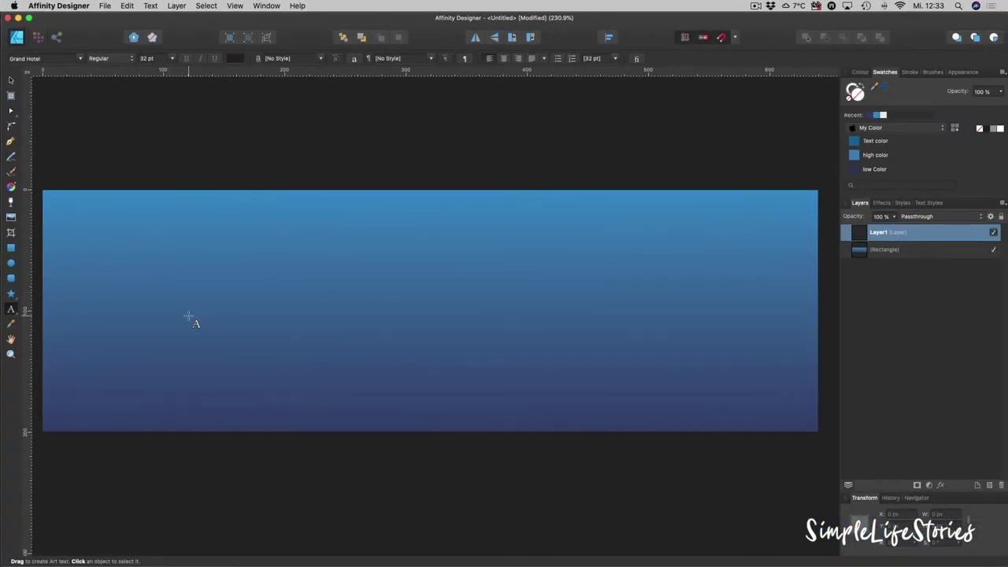
Step: Type 'summertime' on the left side of the banner
click(189, 317)
text(summertime)
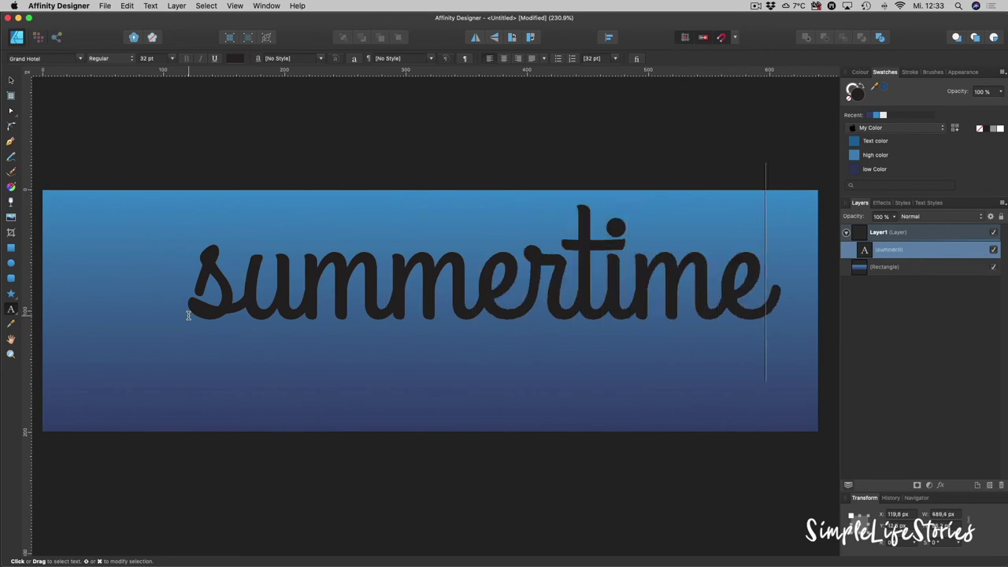
key(Escape)
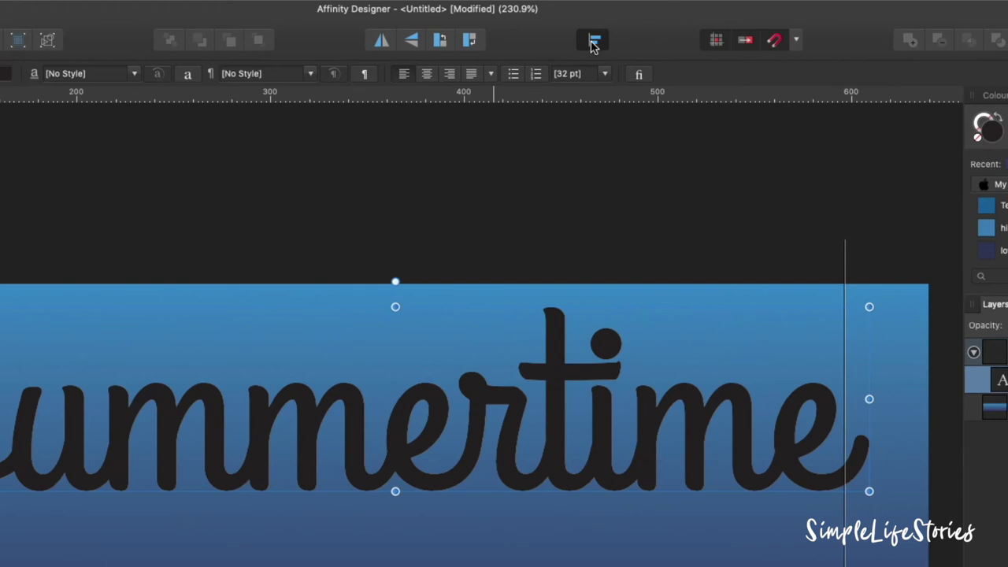
Step: Align the summertime text to the banner's horizontal centre and vertical middle
click(594, 42)
click(626, 92)
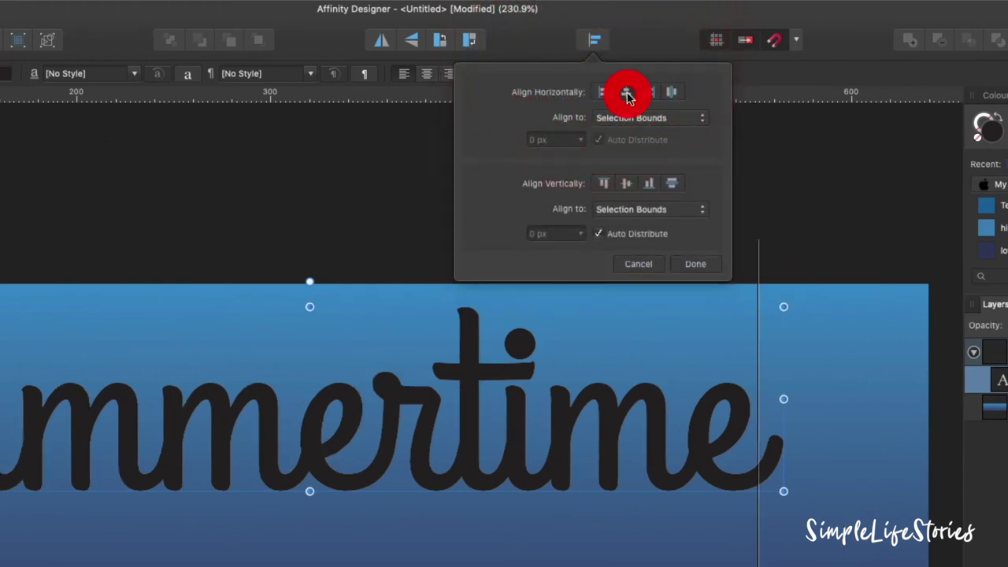
click(626, 183)
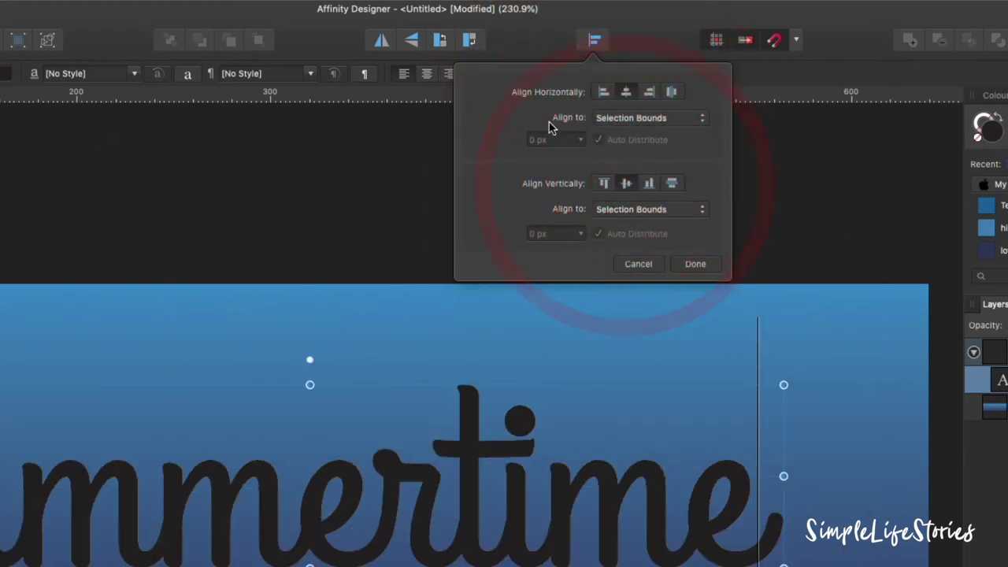
click(593, 39)
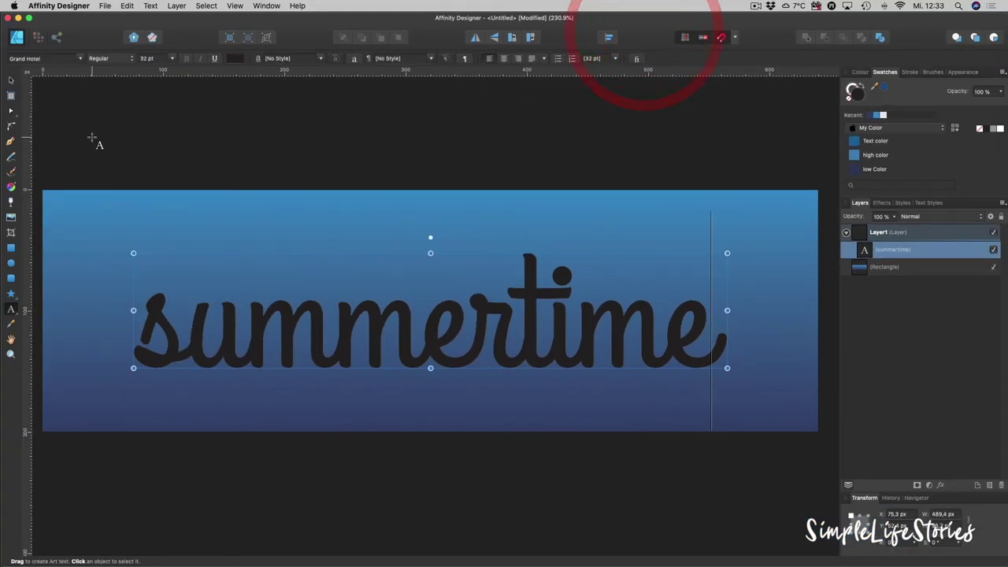
click(11, 81)
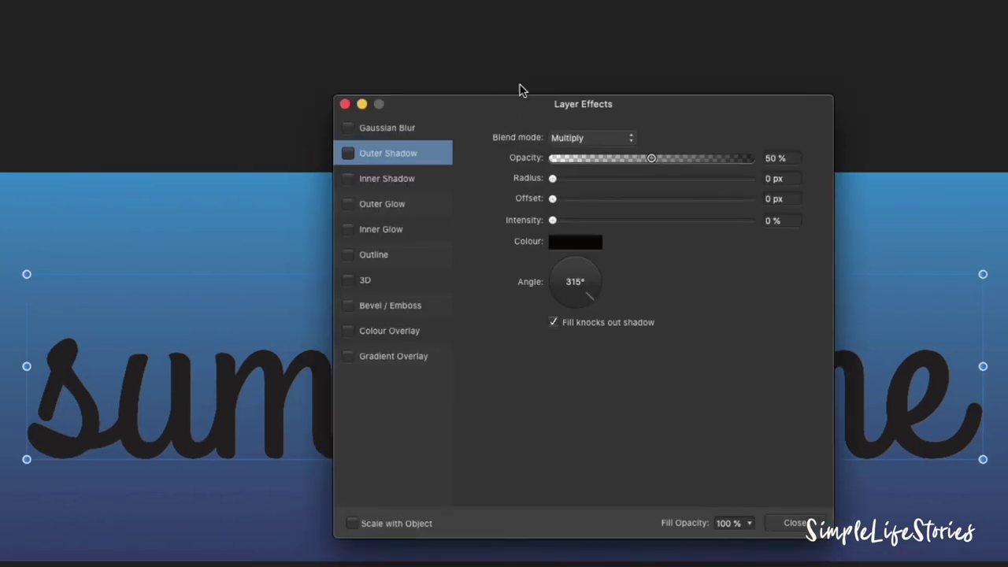
Step: Enable Gradient Overlay on the summertime text and rotate its angle to 90°
drag(524, 100, 687, 14)
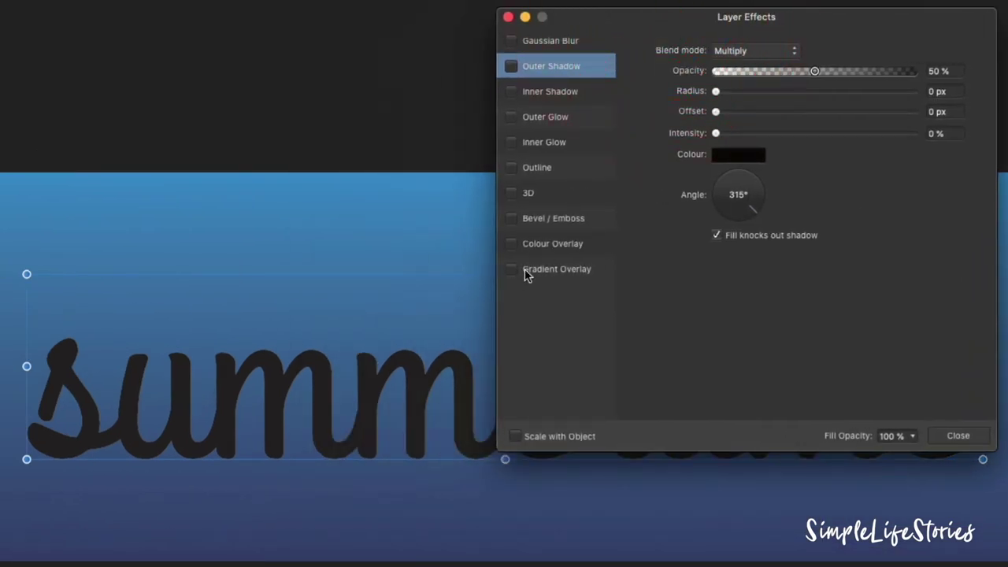
click(538, 268)
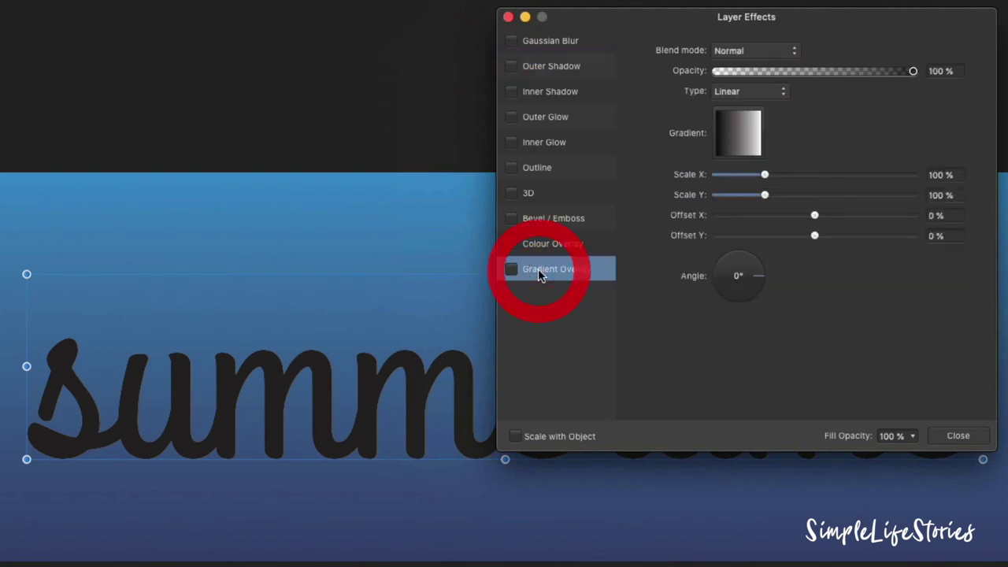
click(511, 269)
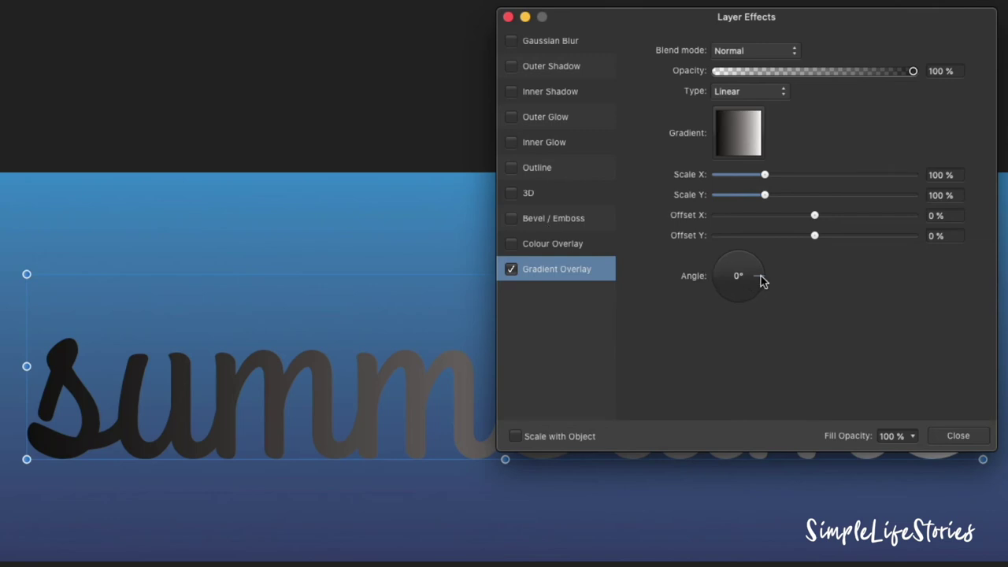
mouse_move(760, 276)
mouse_down()
mouse_move(748, 319)
mouse_move(780, 254)
mouse_move(740, 241)
mouse_up()
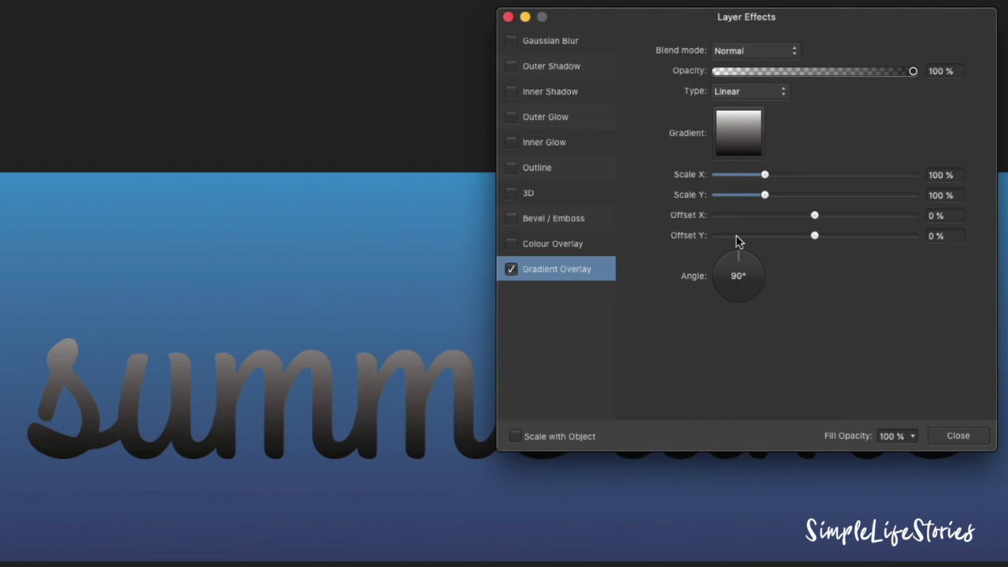
click(739, 241)
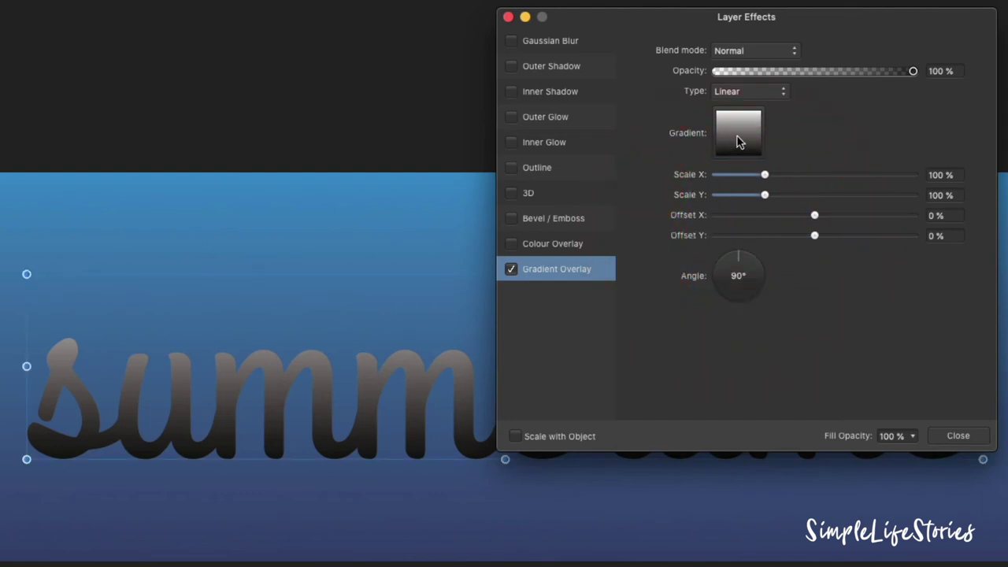
click(739, 141)
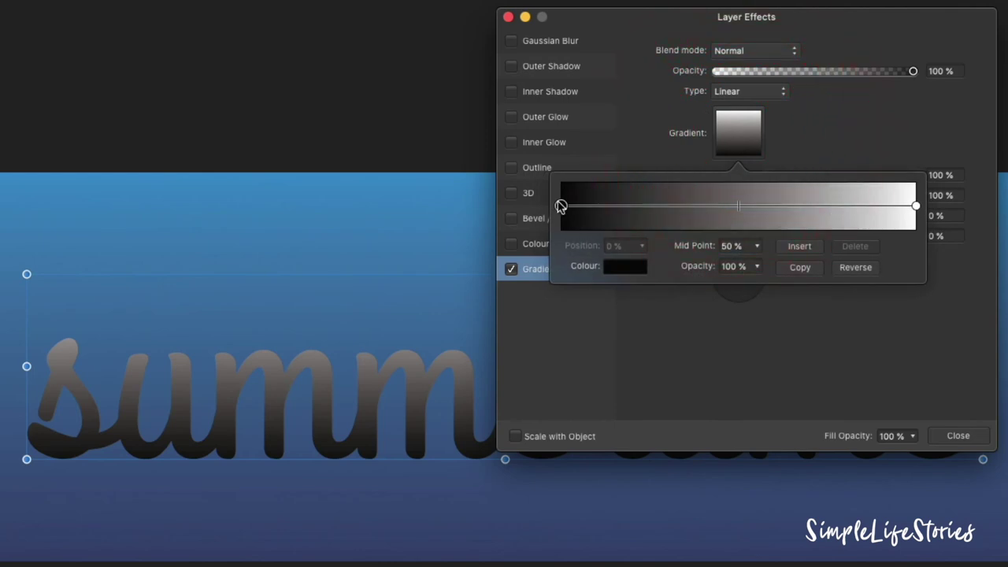
Step: Set the overlay gradient's white end stop to the saved Text color blue
click(916, 207)
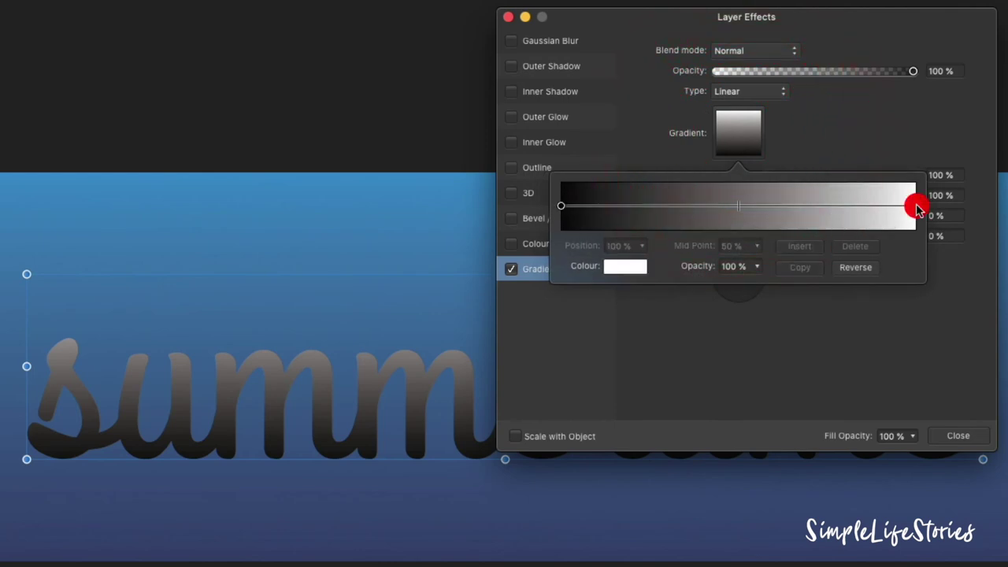
click(622, 267)
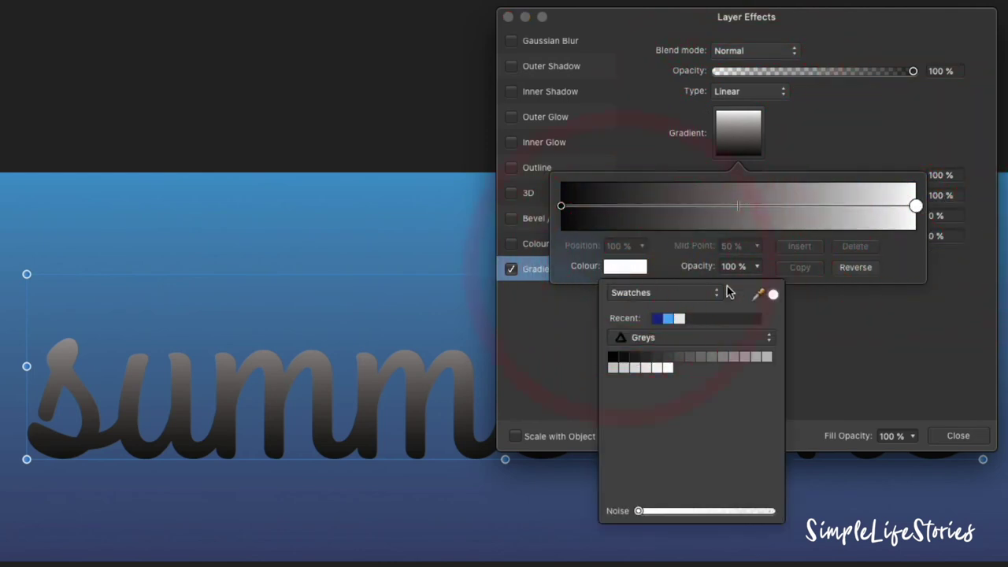
drag(758, 291, 633, 214)
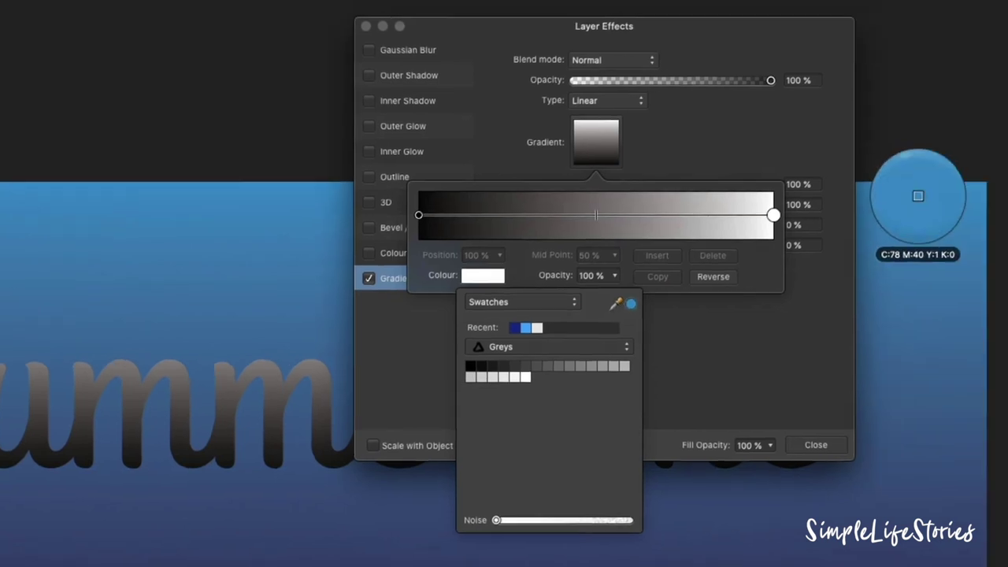
drag(633, 214, 759, 123)
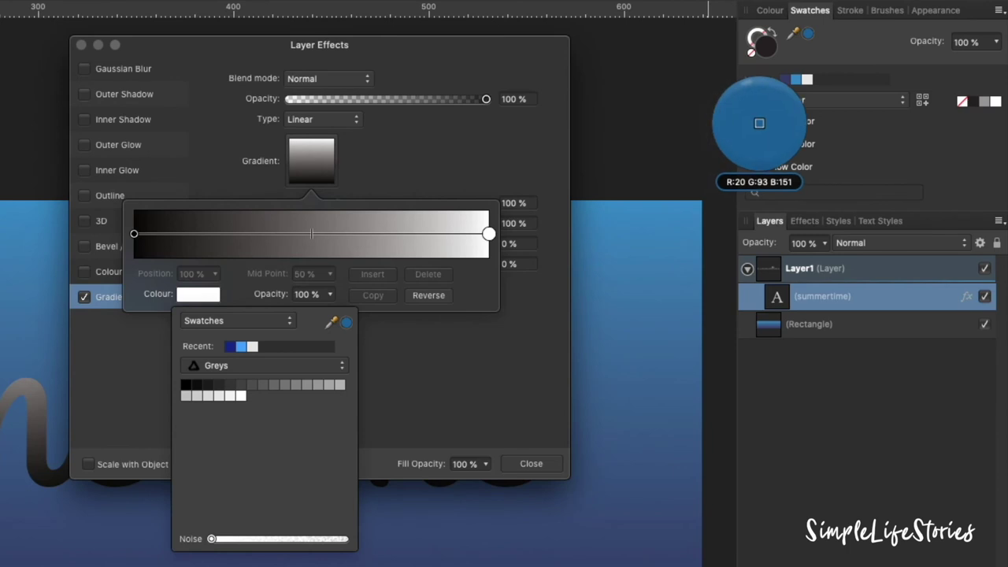
drag(759, 123, 759, 122)
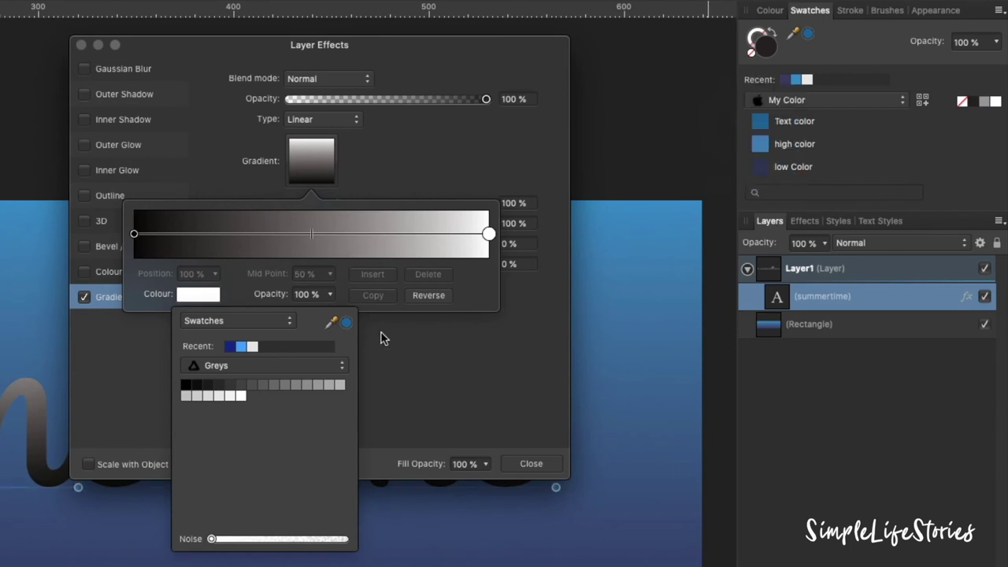
click(347, 324)
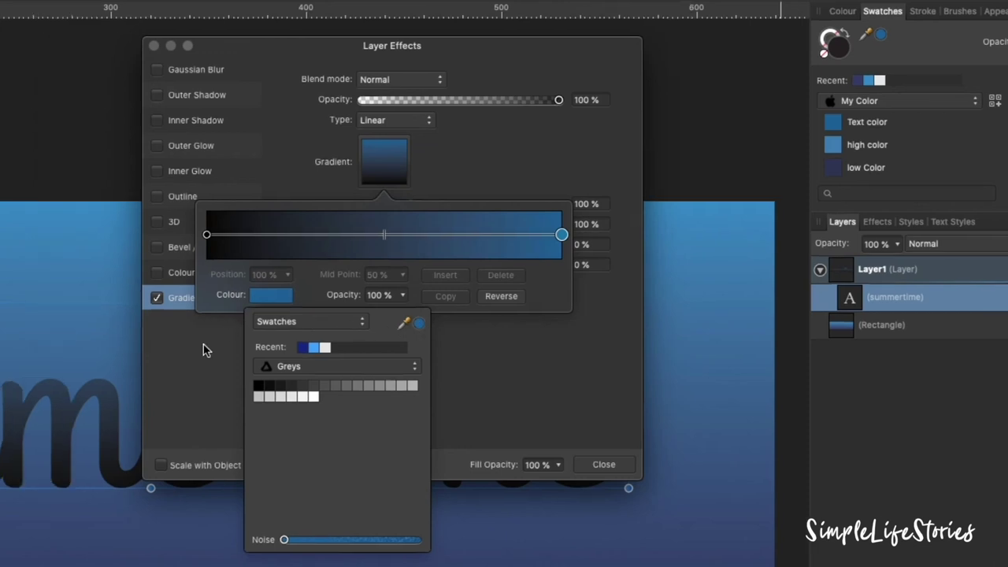
click(130, 341)
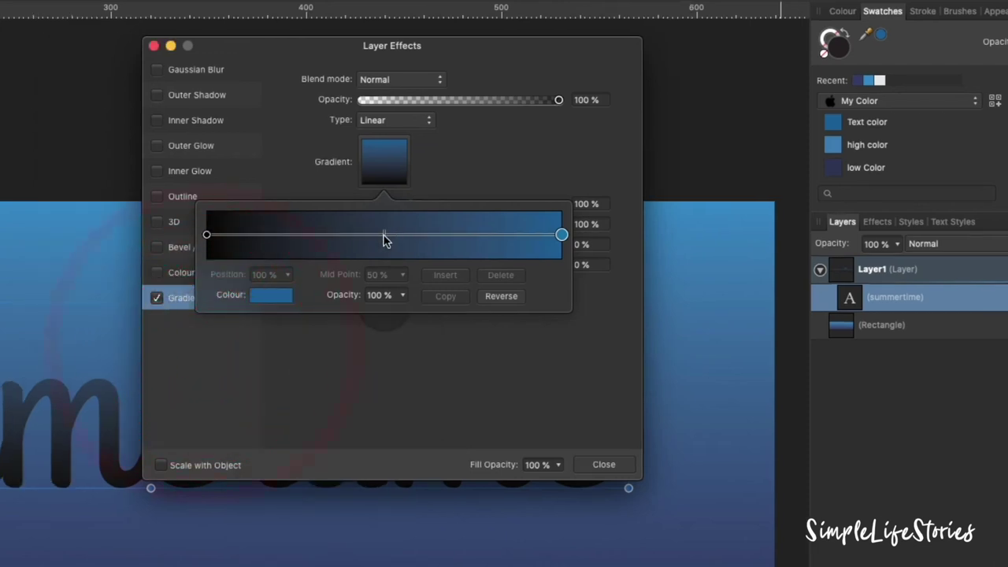
Step: Pull the overlay gradient's midpoint toward the black end, to 17%
click(311, 234)
mouse_move(379, 234)
mouse_down()
mouse_move(287, 229)
mouse_move(288, 240)
mouse_up()
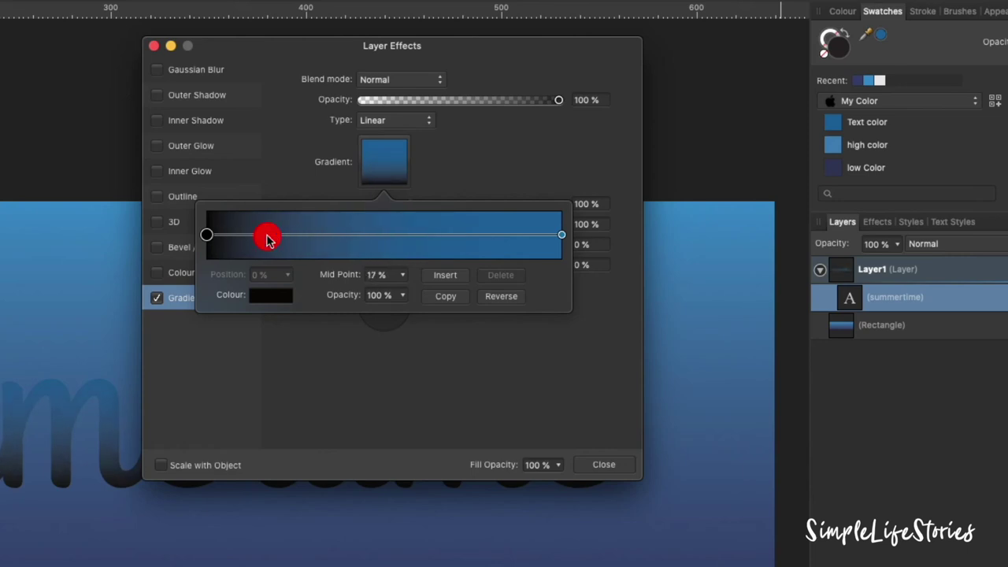
click(286, 120)
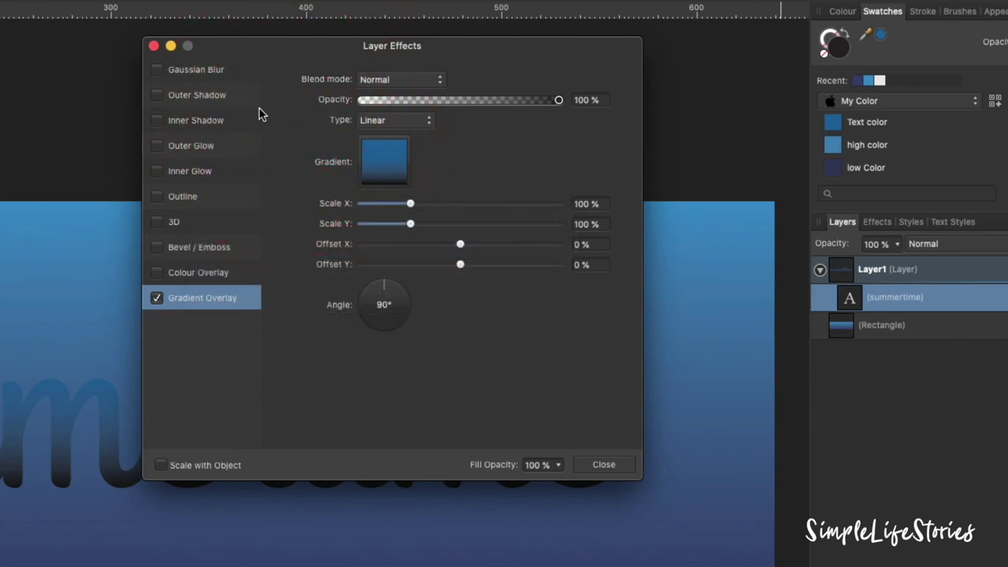
Step: Add an inner shadow with 4.4 px radius, 1.6 px offset and 35% intensity
click(156, 121)
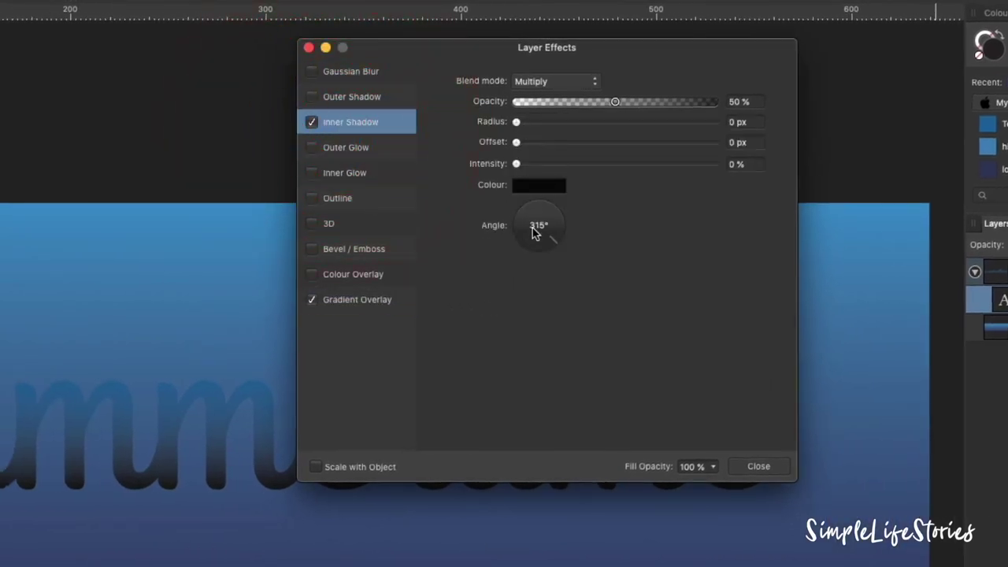
drag(517, 124, 578, 123)
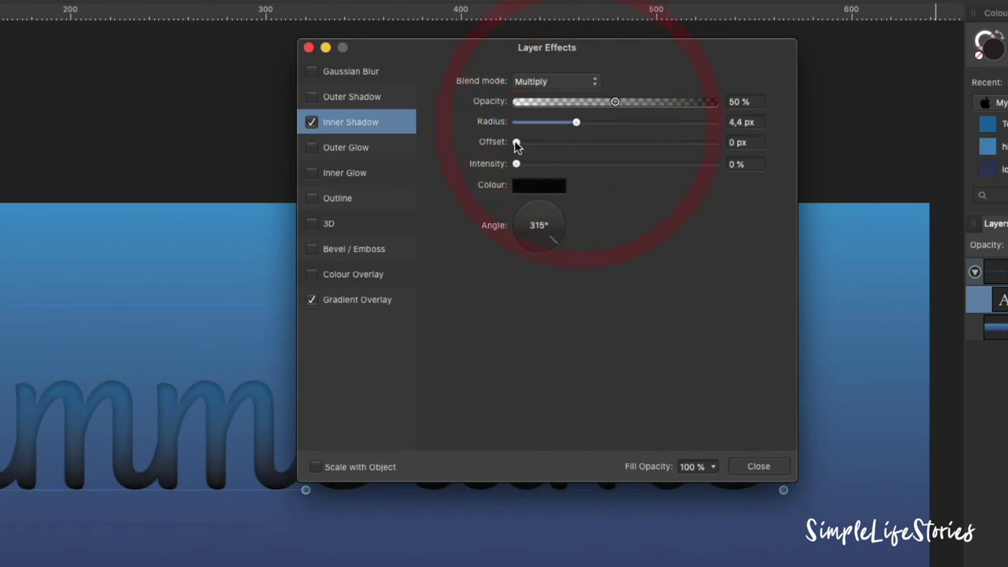
mouse_move(516, 142)
mouse_down()
mouse_move(596, 144)
mouse_move(546, 137)
mouse_move(563, 140)
mouse_up()
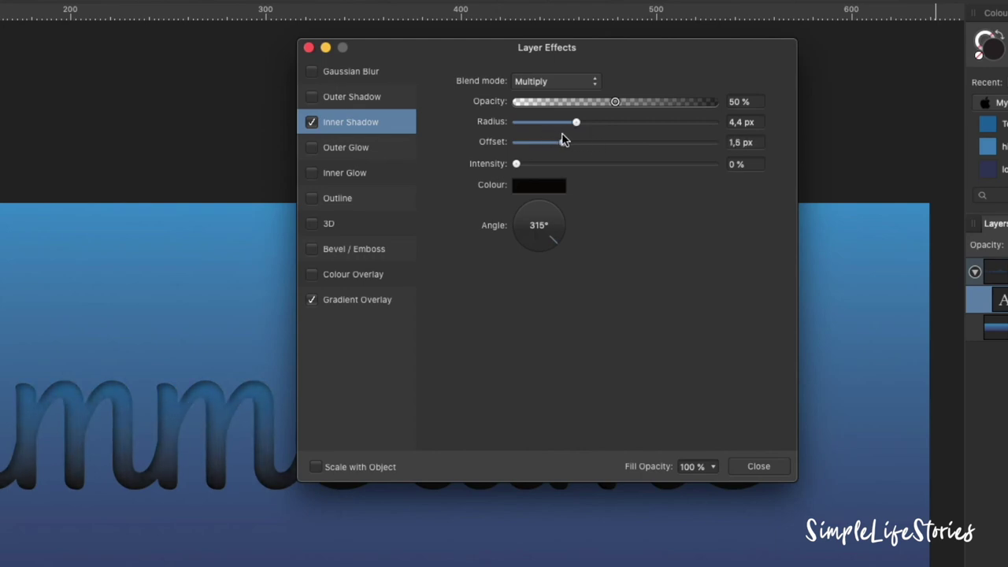
drag(516, 164, 587, 166)
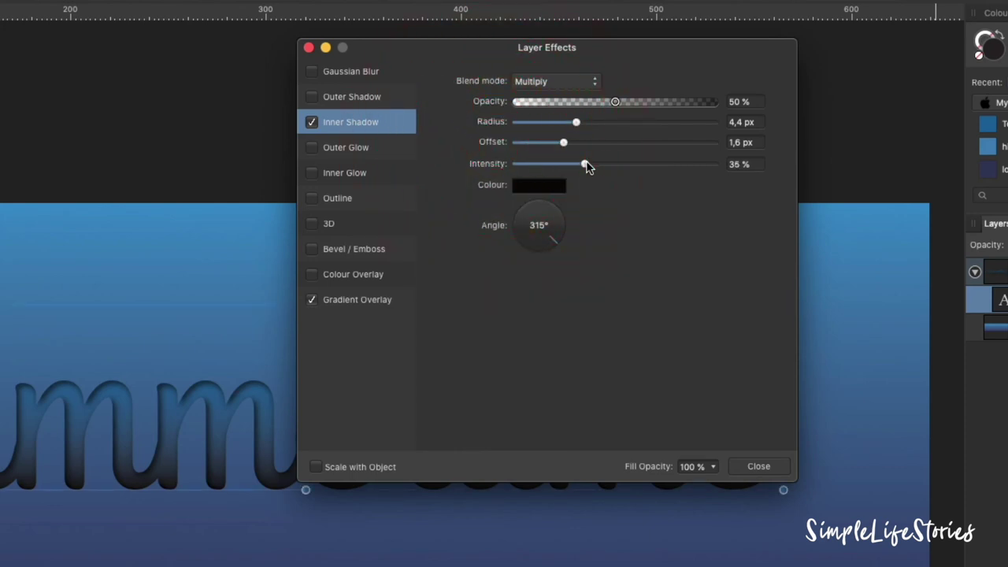
click(360, 98)
Step: Set the outer shadow colour to white using the HSL Colour Wheel picker
click(313, 97)
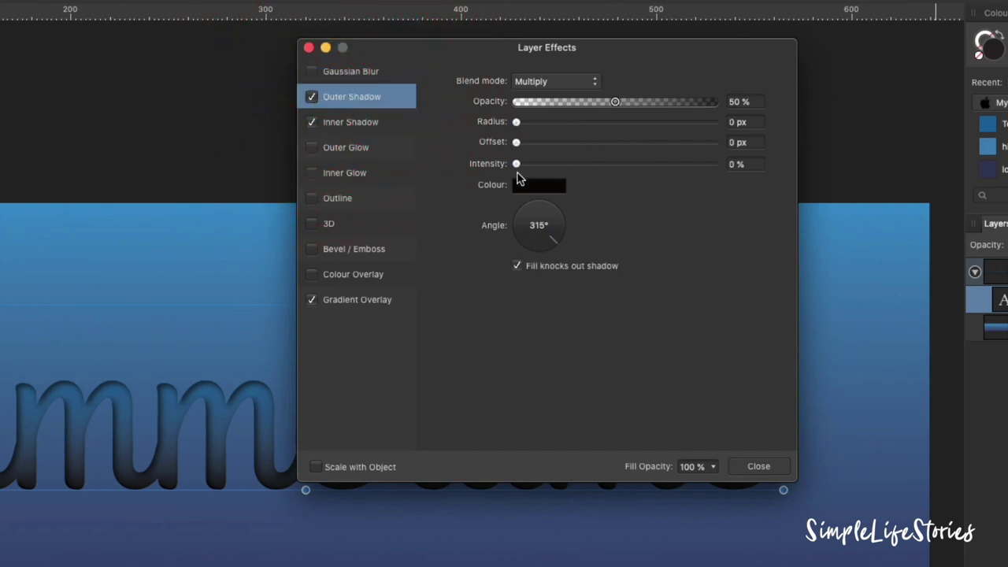
click(541, 185)
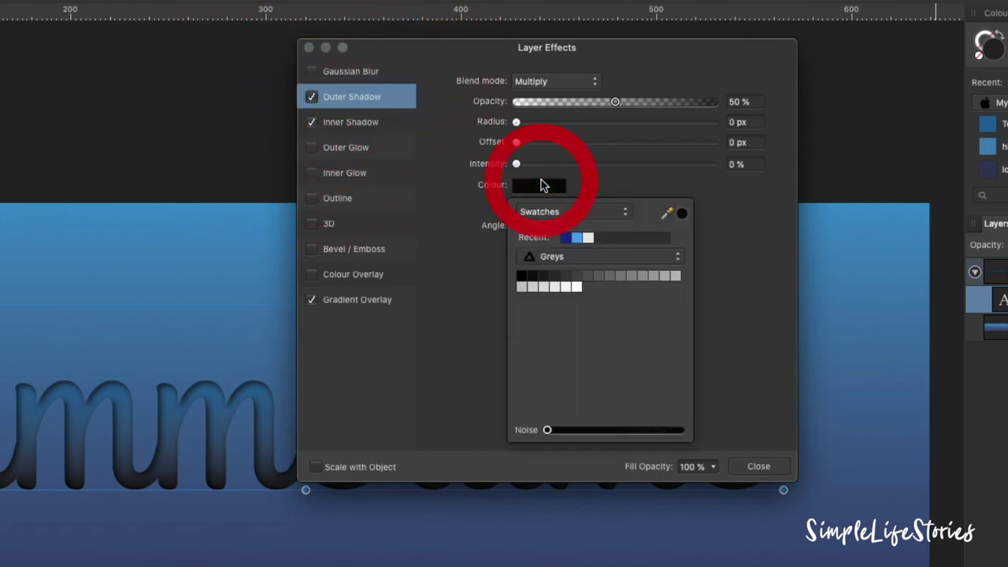
click(577, 287)
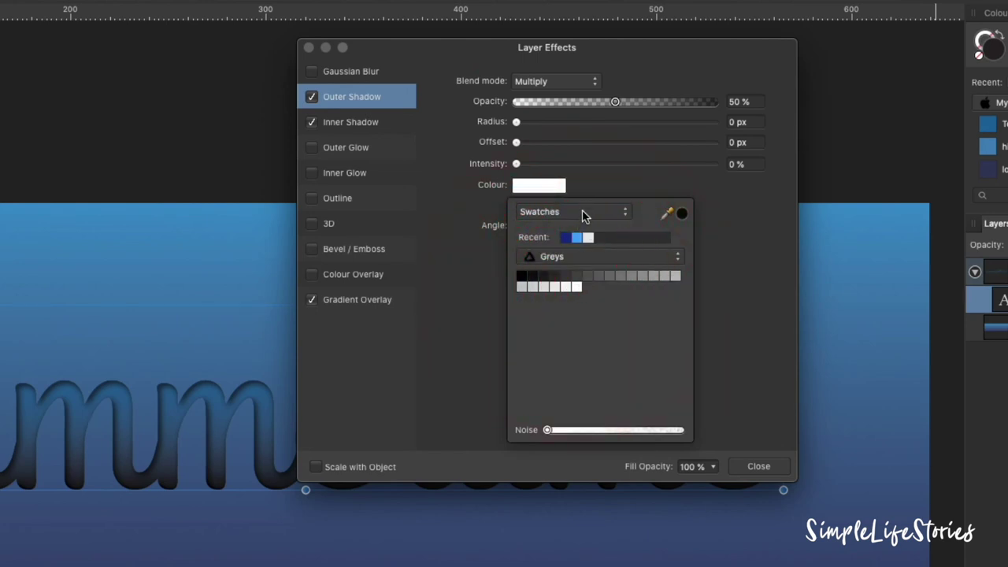
click(582, 211)
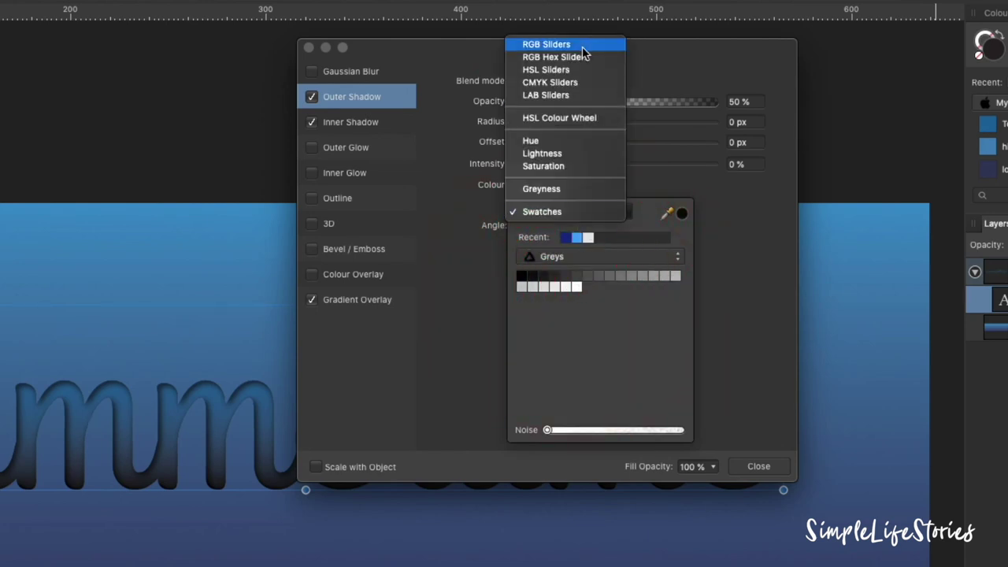
click(559, 118)
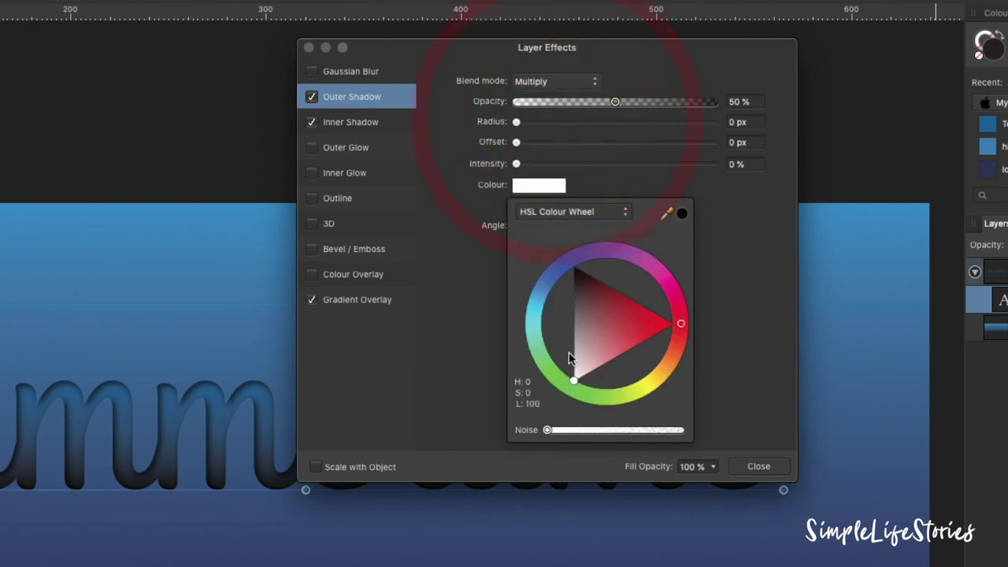
drag(596, 368, 574, 380)
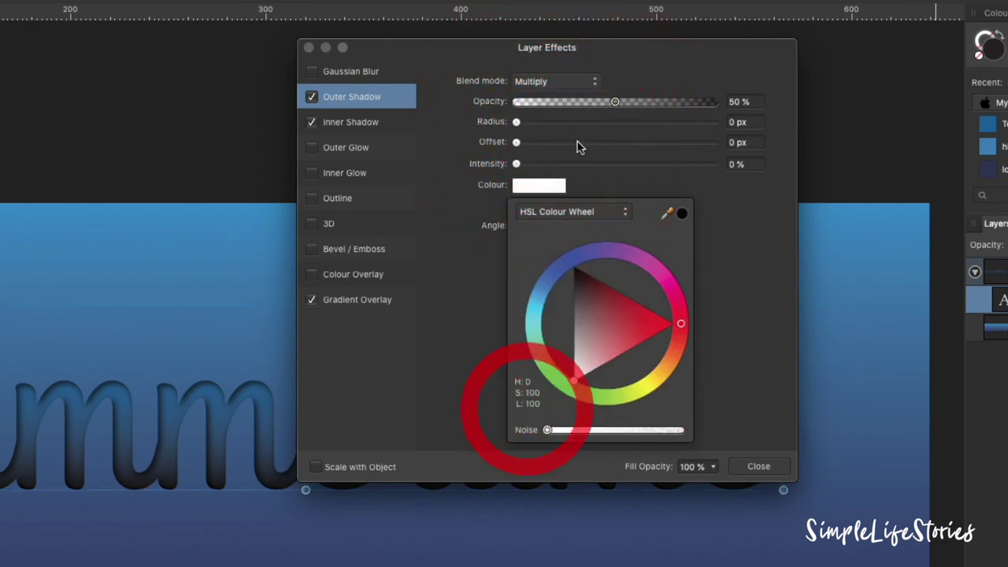
Step: Give the white outer shadow 0 px radius, 1 px offset and 34% opacity
drag(515, 141, 553, 142)
drag(600, 169, 476, 165)
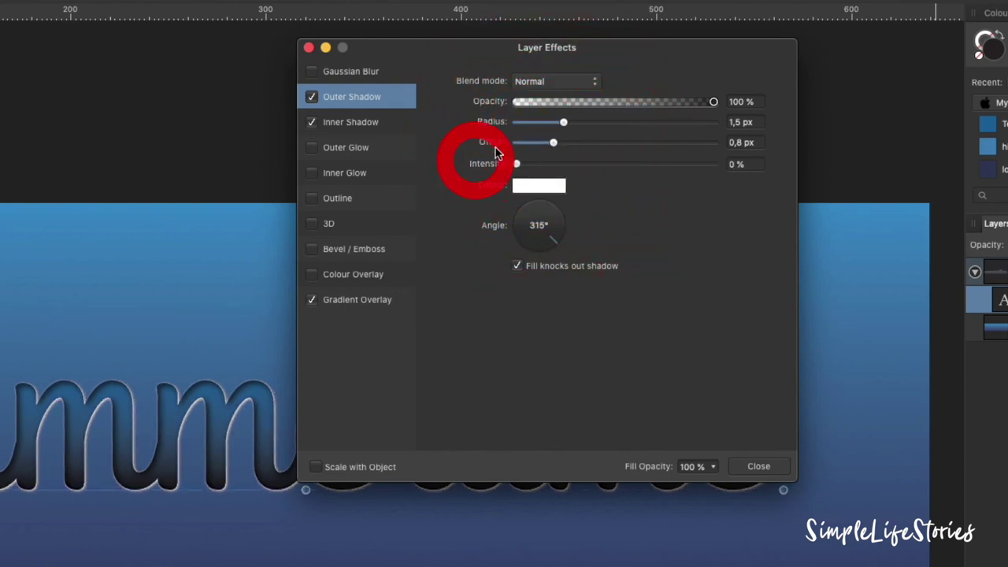
drag(553, 142, 528, 144)
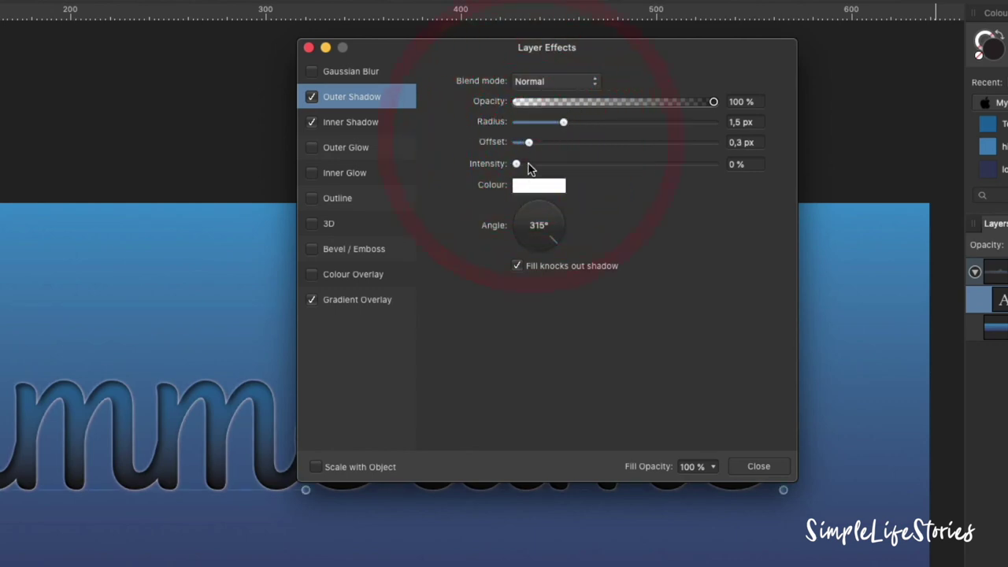
mouse_move(530, 143)
mouse_down()
mouse_move(577, 145)
mouse_move(537, 124)
mouse_move(492, 124)
mouse_up()
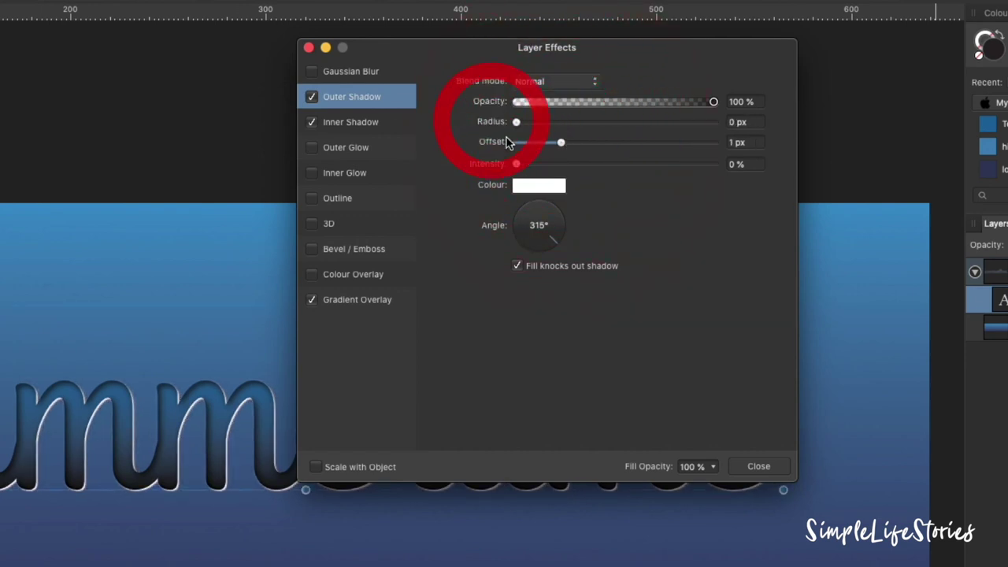
drag(711, 103, 577, 96)
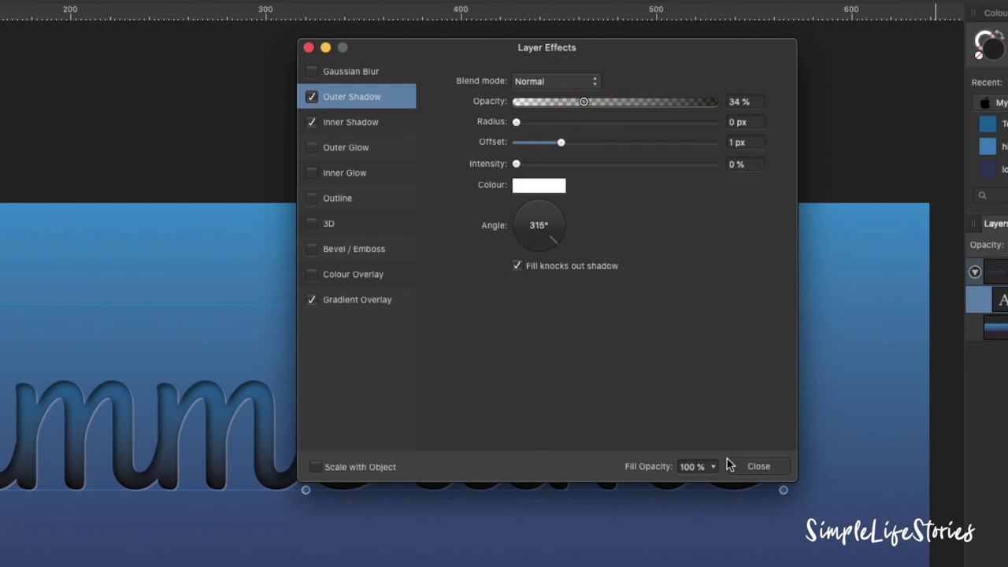
click(757, 466)
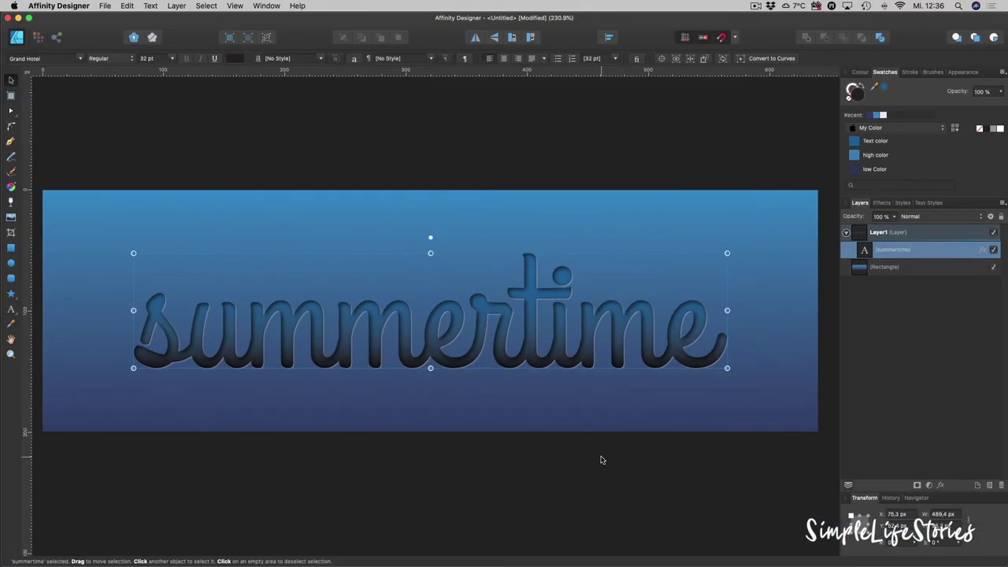
Step: Deselect the summertime text to view the finished debossed blue gradient banner
click(601, 460)
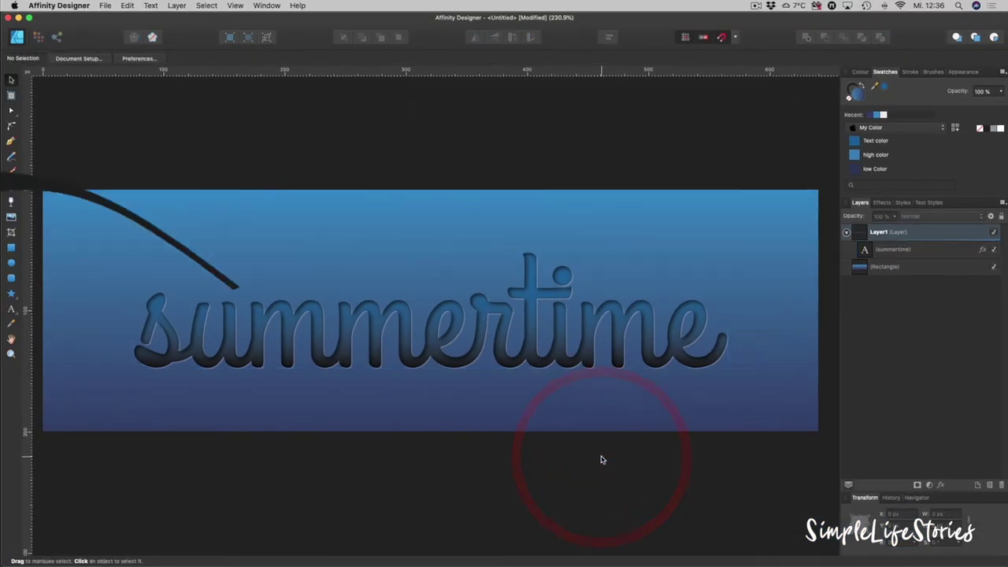